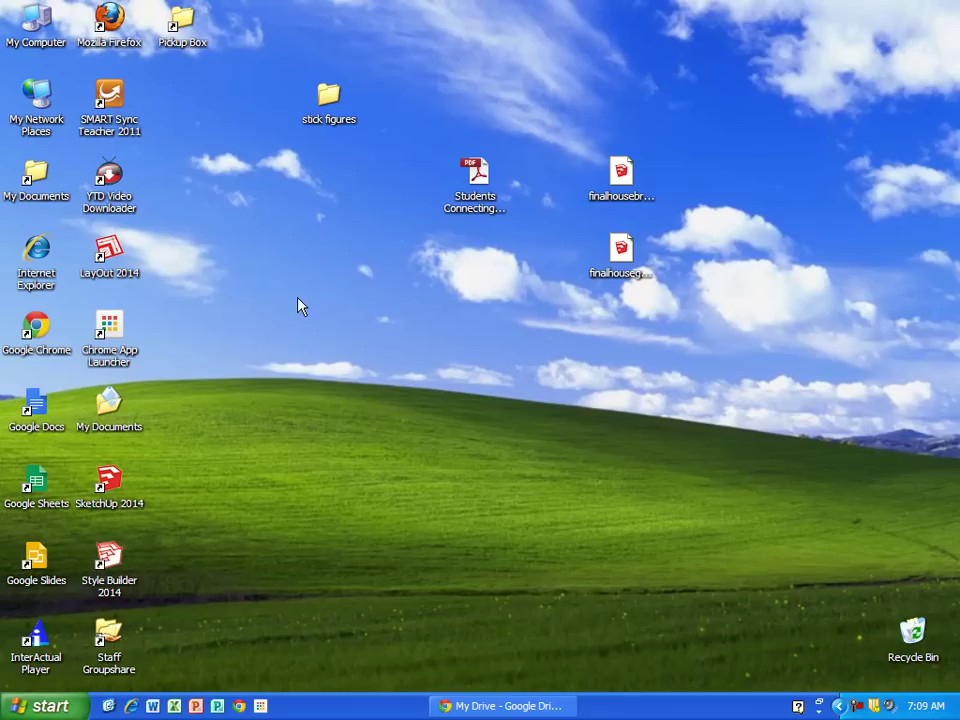
Step: Show the Start menu's Most Used Applications list containing Bryce 5.5
{"action": "left_click", "coordinate": [40, 706]}
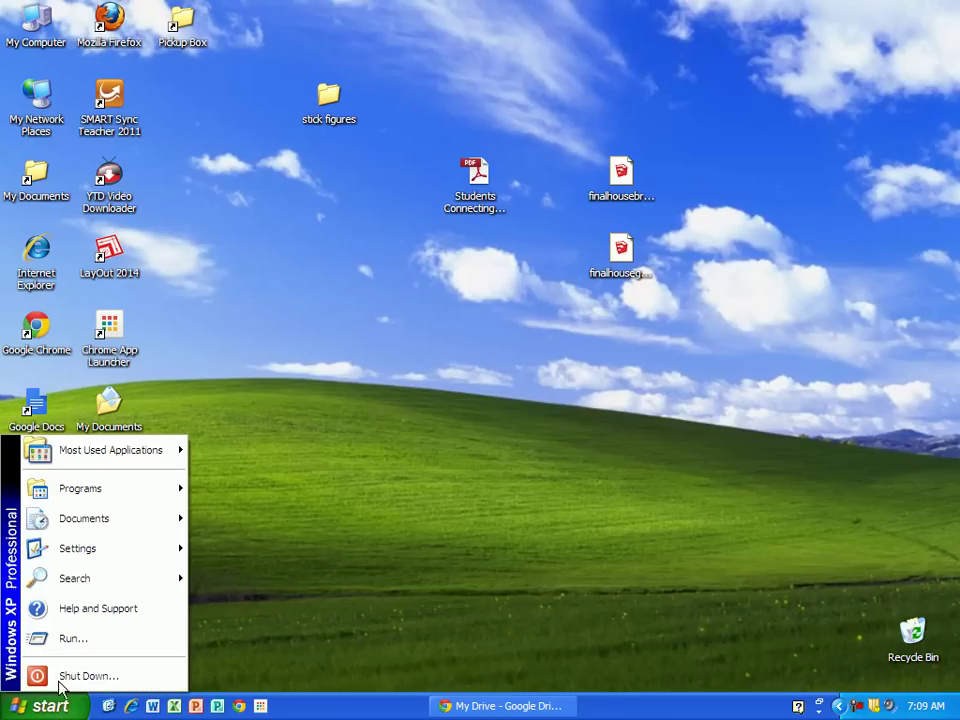
{"action": "mouse_move", "coordinate": [107, 456]}
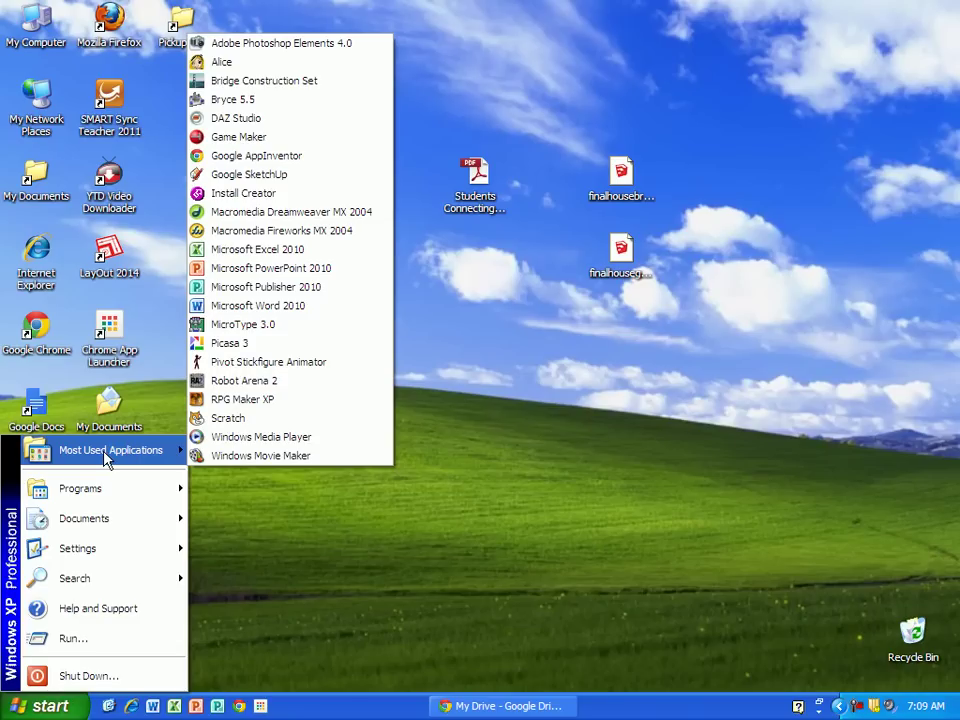
Step: Launch Bryce 5.5, look through the trackball, camera and view options, and set render size to Standard 640:480
{"action": "left_click", "coordinate": [283, 104]}
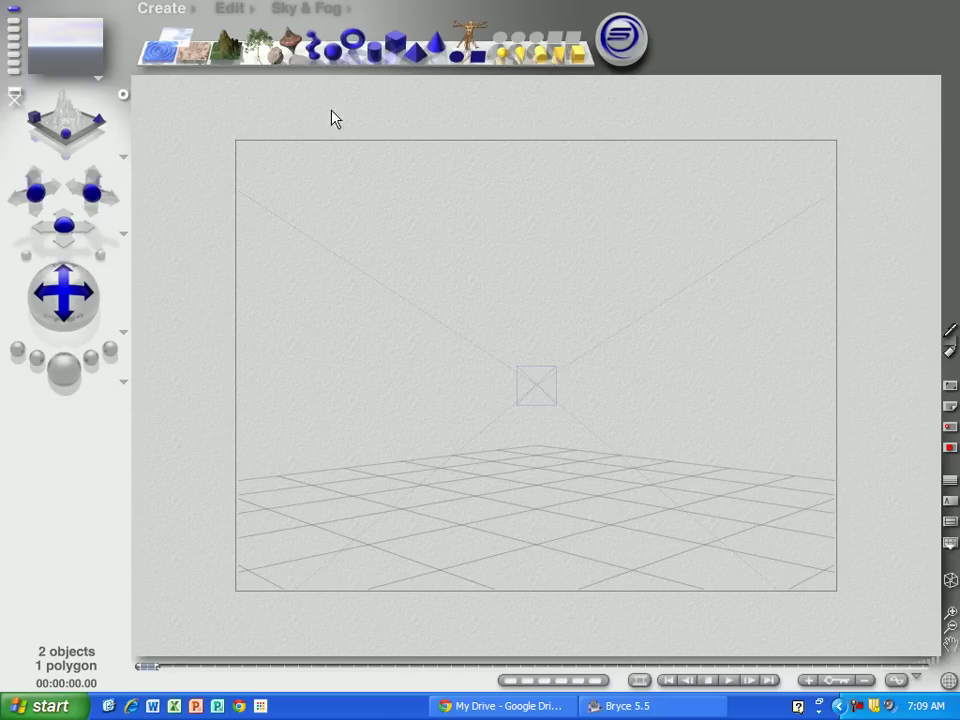
{"action": "left_click", "coordinate": [124, 335]}
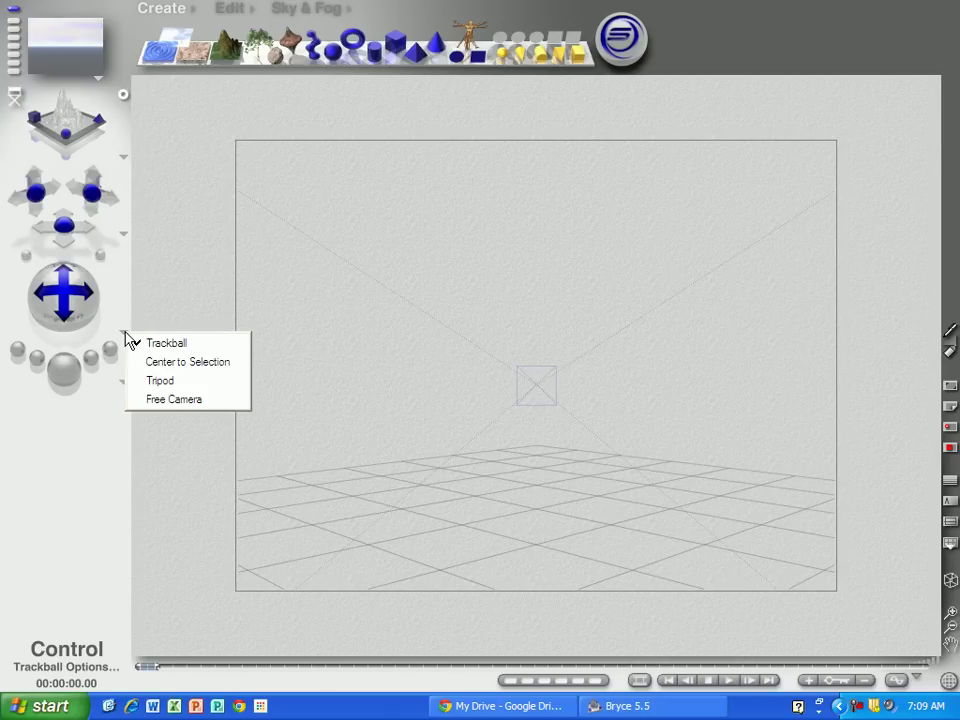
{"action": "left_click", "coordinate": [122, 238]}
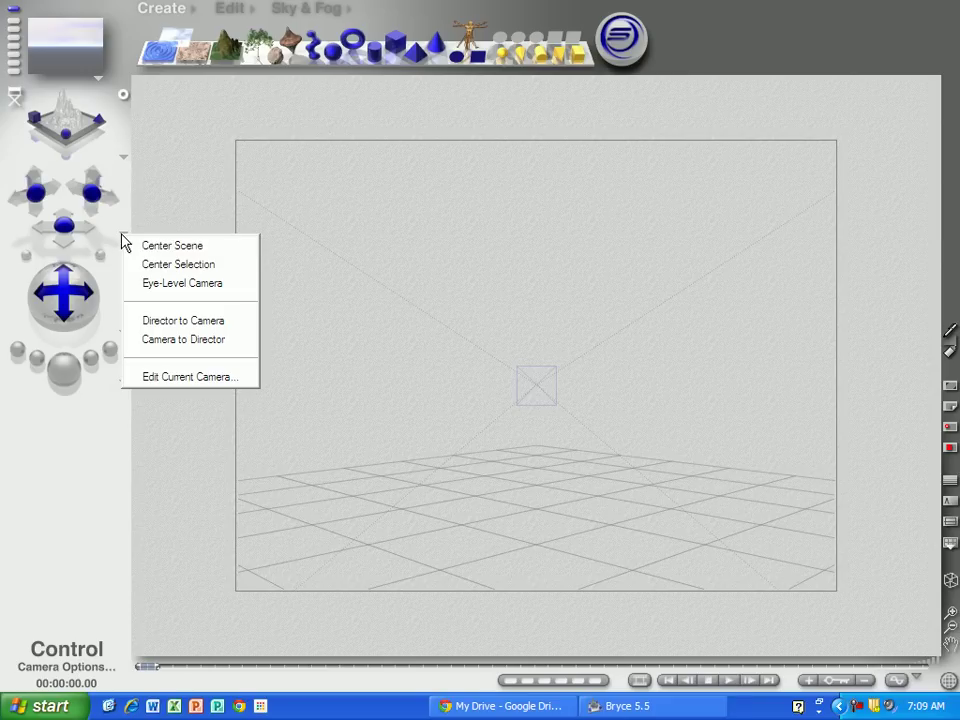
{"action": "left_click", "coordinate": [124, 178]}
{"action": "left_click", "coordinate": [123, 158]}
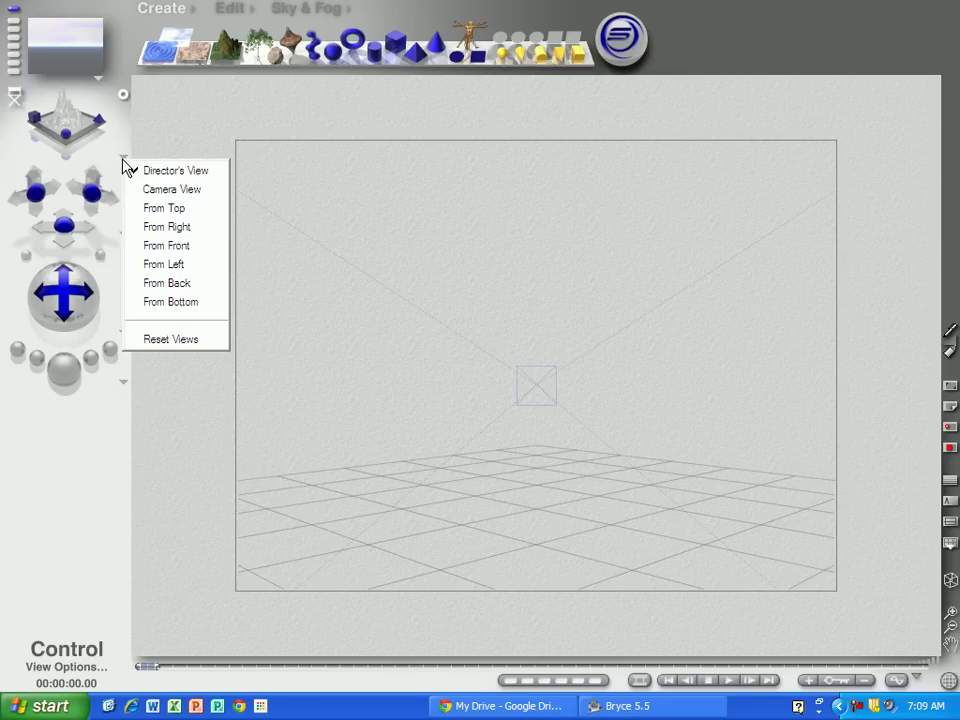
{"action": "left_click", "coordinate": [115, 185]}
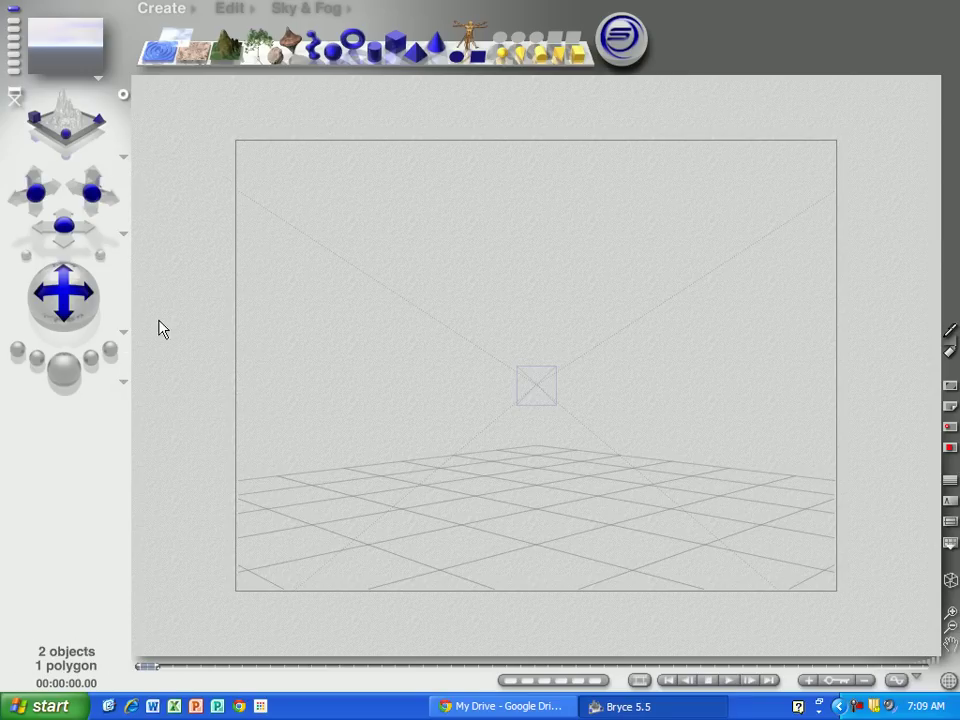
{"action": "left_click", "coordinate": [123, 383]}
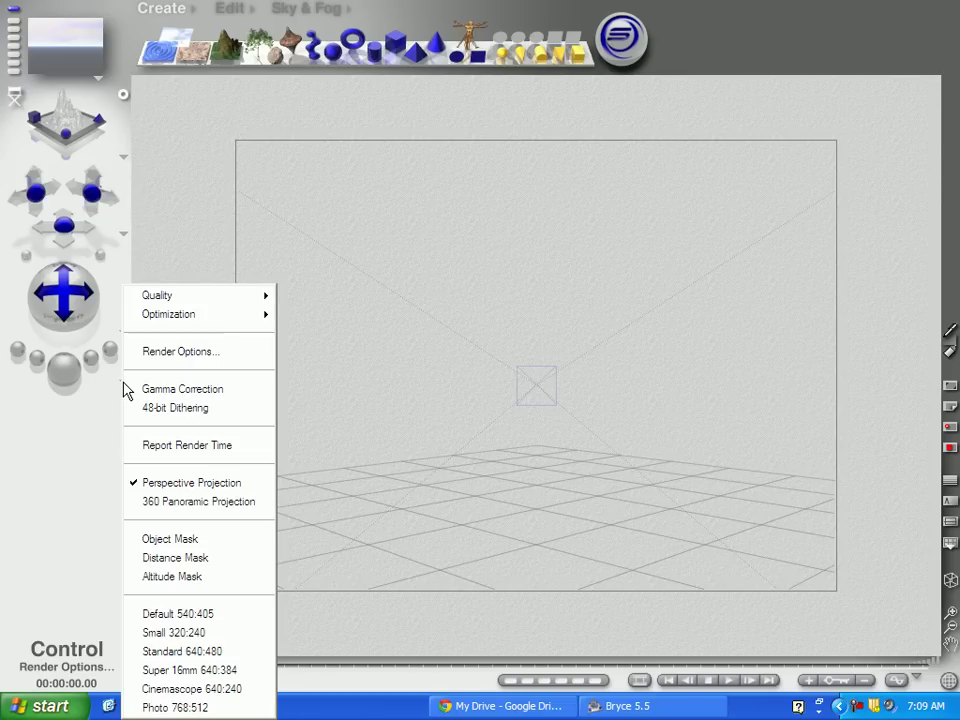
{"action": "left_click", "coordinate": [210, 656]}
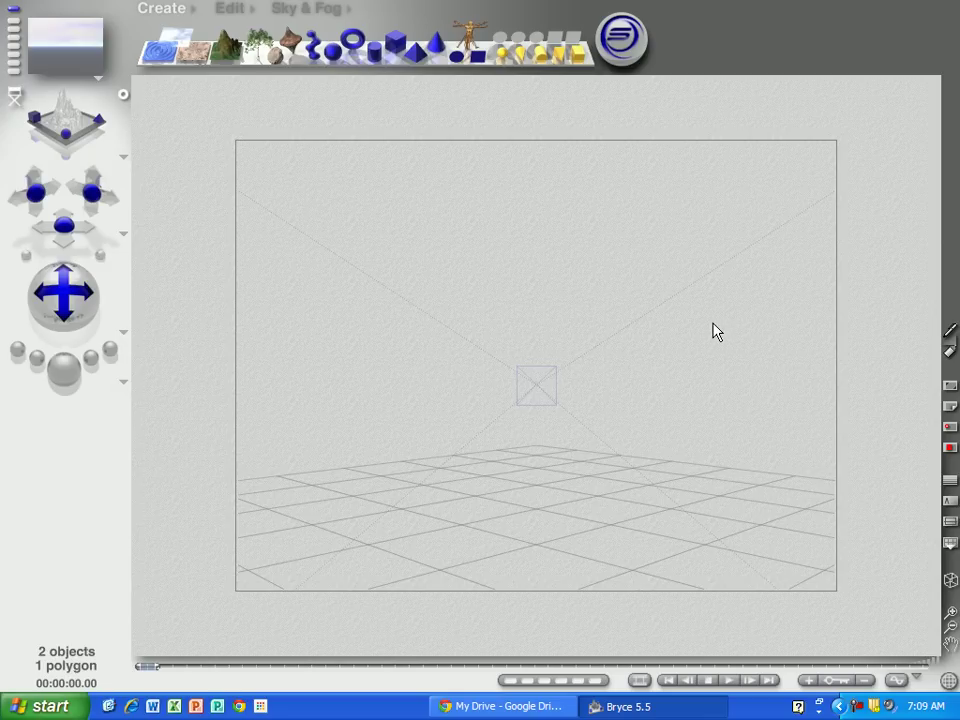
Step: Select the camera and switch to the From Top view
{"action": "left_click", "coordinate": [548, 551]}
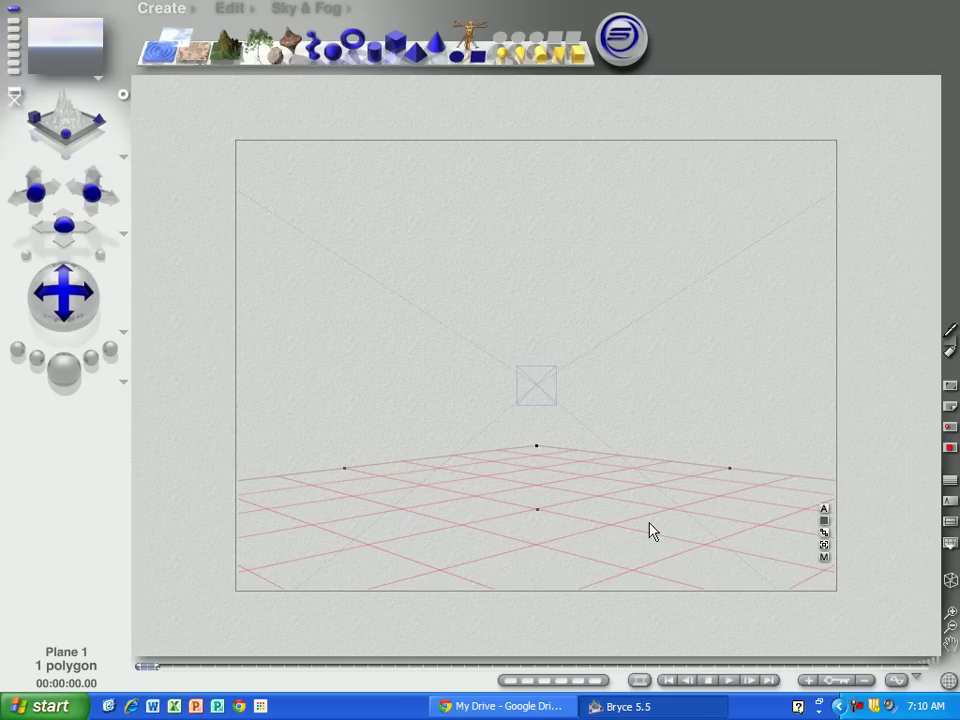
{"action": "left_click", "coordinate": [537, 390]}
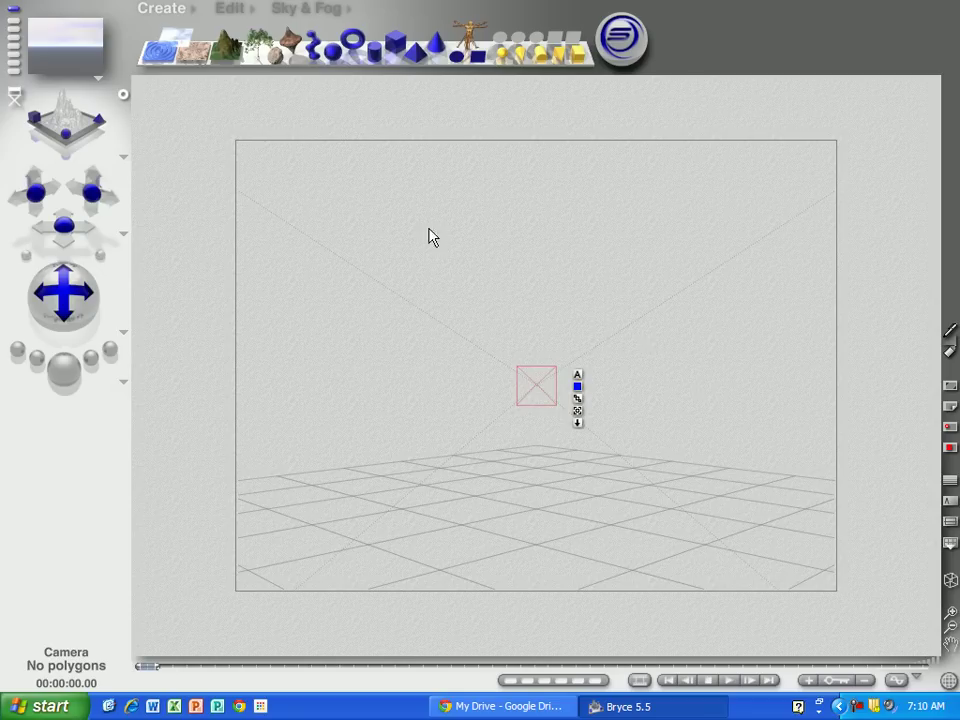
{"action": "left_click", "coordinate": [123, 161]}
{"action": "left_click", "coordinate": [122, 154]}
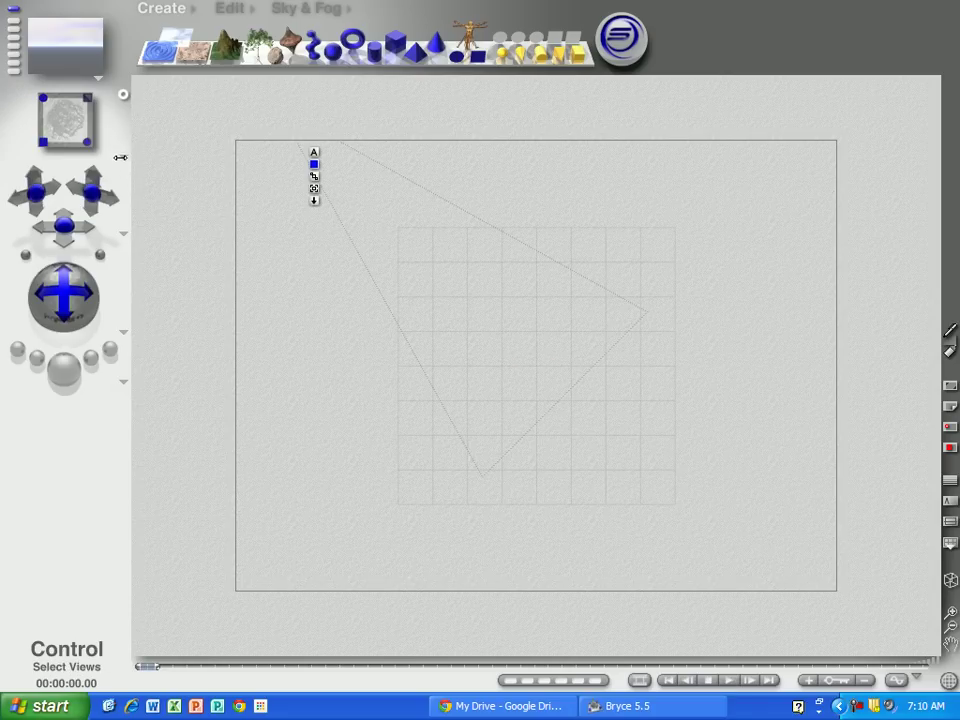
{"action": "left_click", "coordinate": [122, 162]}
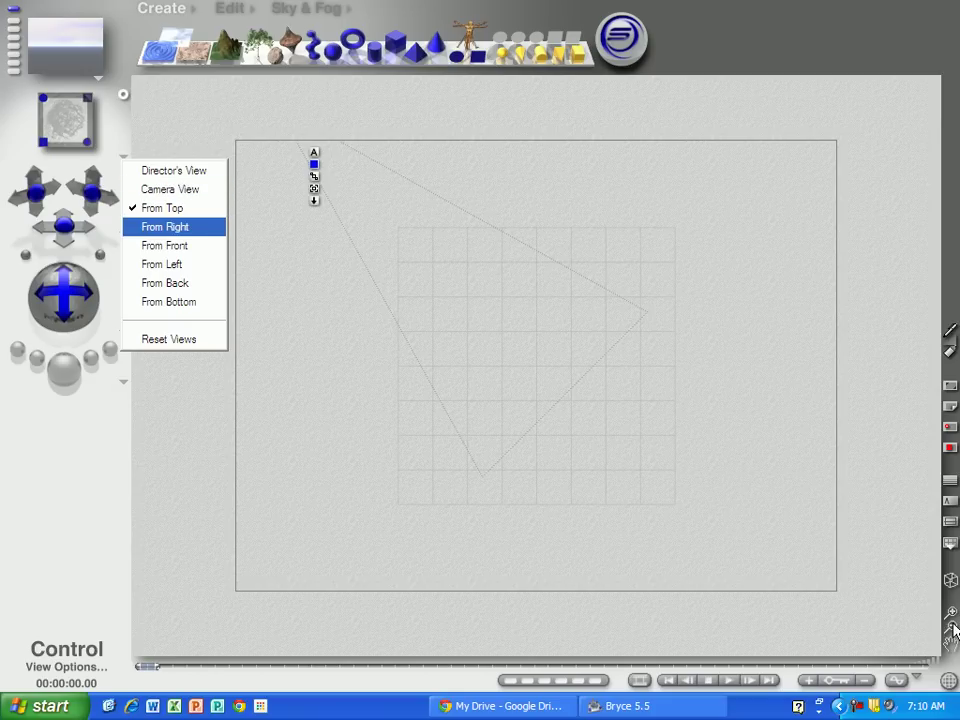
Step: Drag the camera down and right in the top view, then zoom in
{"action": "left_click_drag", "start_coordinate": [953, 630], "coordinate": [953, 630]}
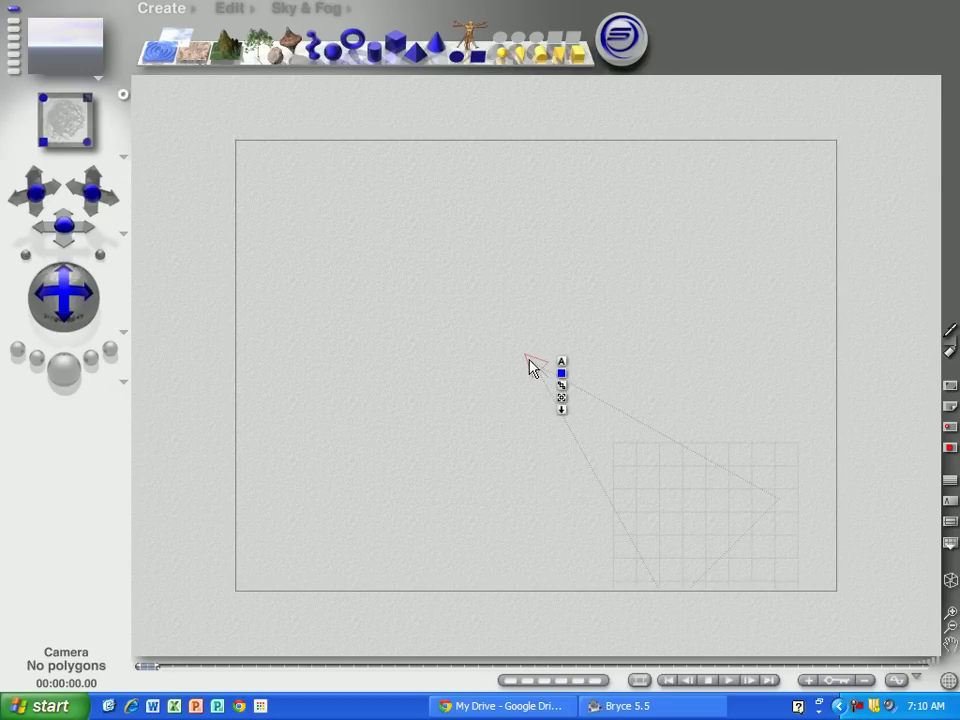
{"action": "mouse_move", "coordinate": [529, 361]}
{"action": "left_mouse_down"}
{"action": "mouse_move", "coordinate": [574, 407]}
{"action": "mouse_move", "coordinate": [541, 370]}
{"action": "left_mouse_up"}
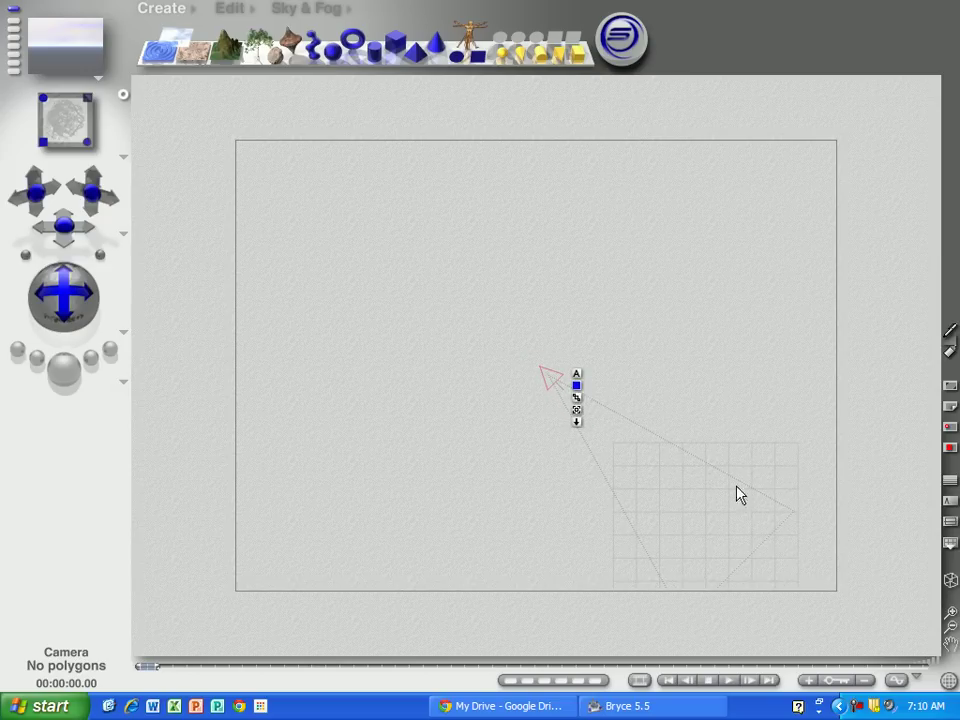
{"action": "left_click", "coordinate": [951, 626]}
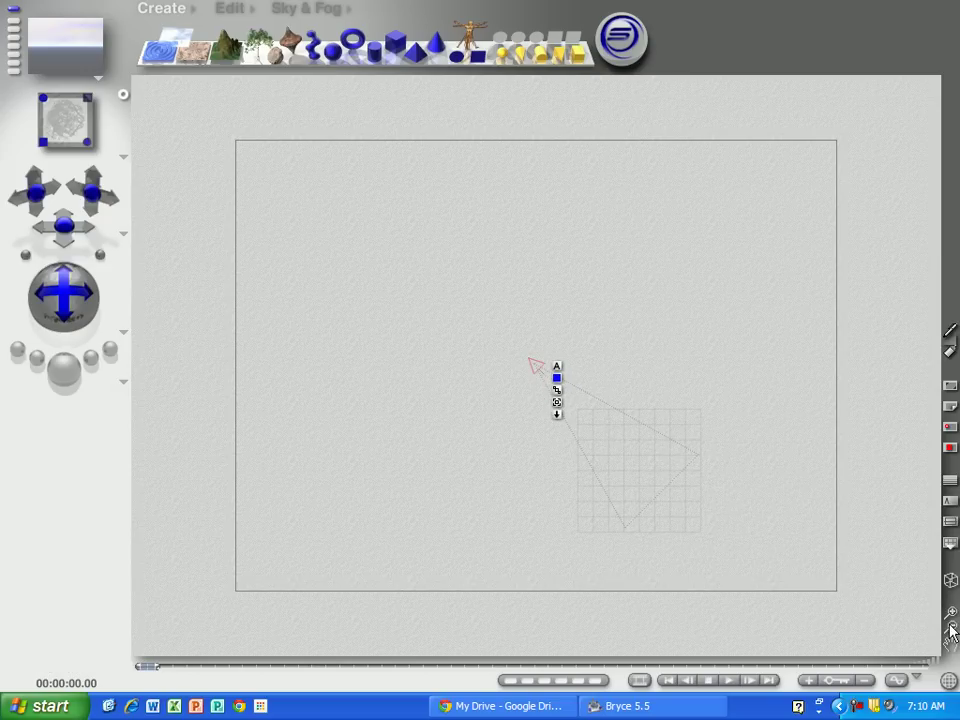
{"action": "left_click", "coordinate": [951, 618]}
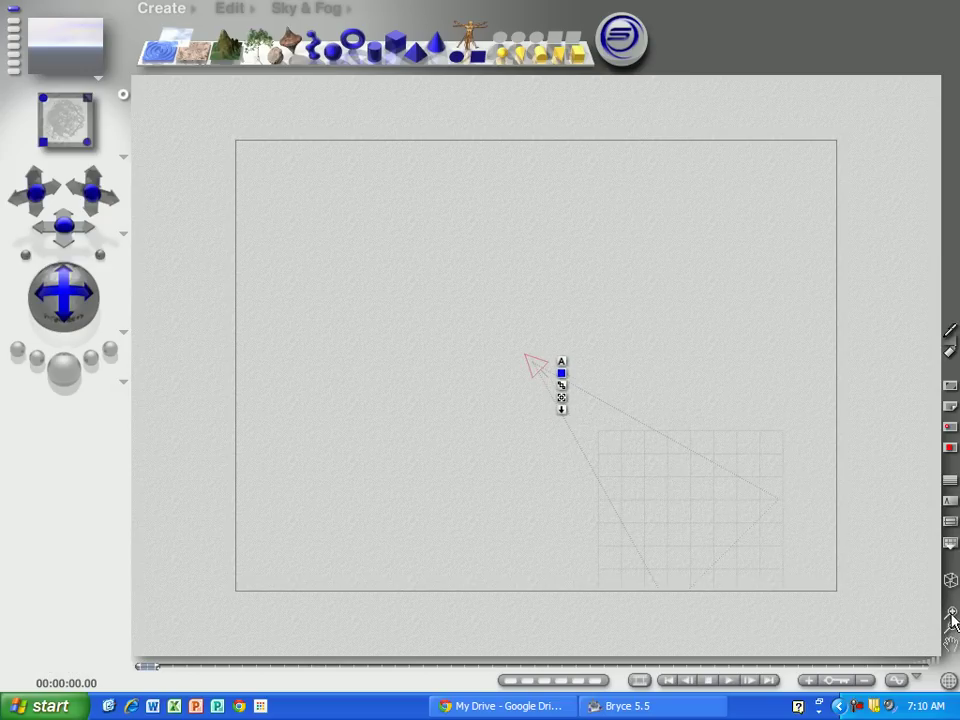
{"action": "left_click", "coordinate": [951, 618]}
{"action": "left_click", "coordinate": [951, 618]}
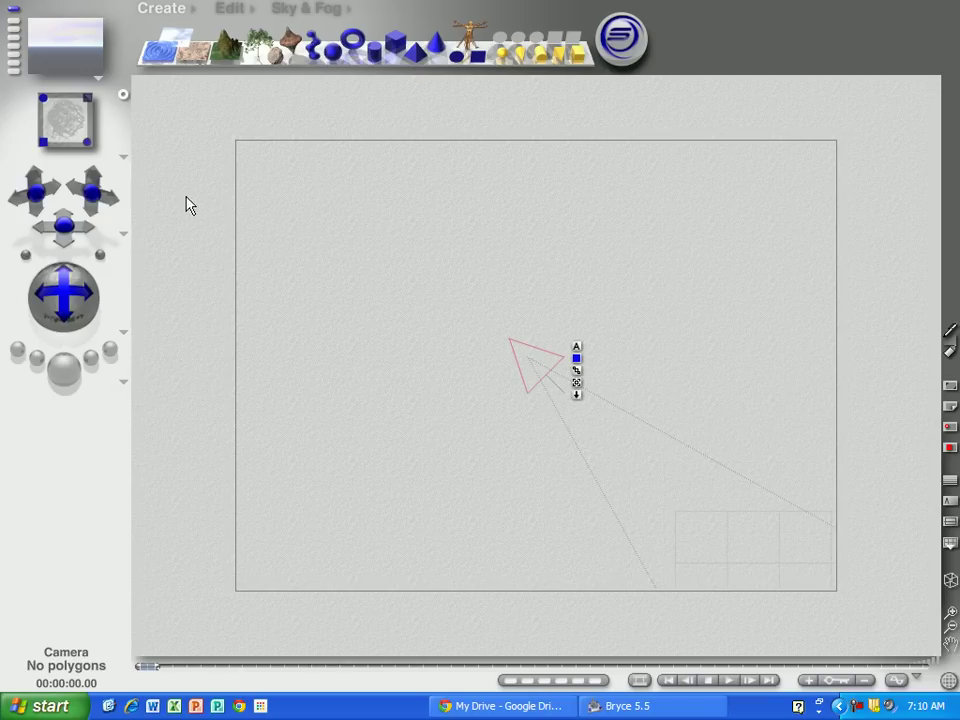
Step: Center the scene and return to Camera View
{"action": "left_click", "coordinate": [124, 159]}
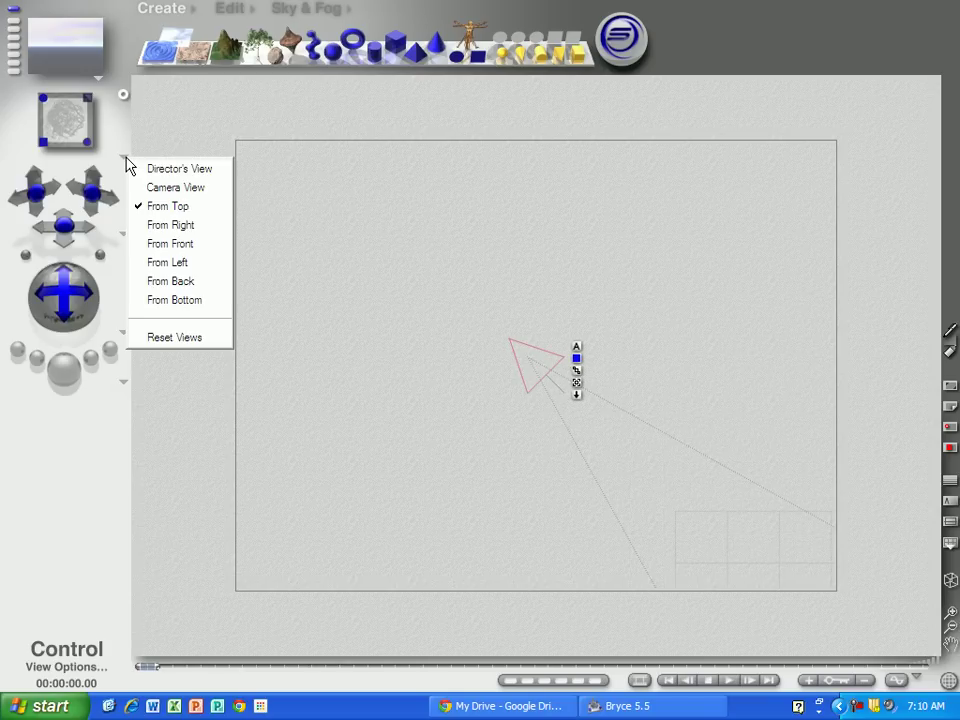
{"action": "left_click", "coordinate": [120, 210]}
{"action": "left_click", "coordinate": [122, 237]}
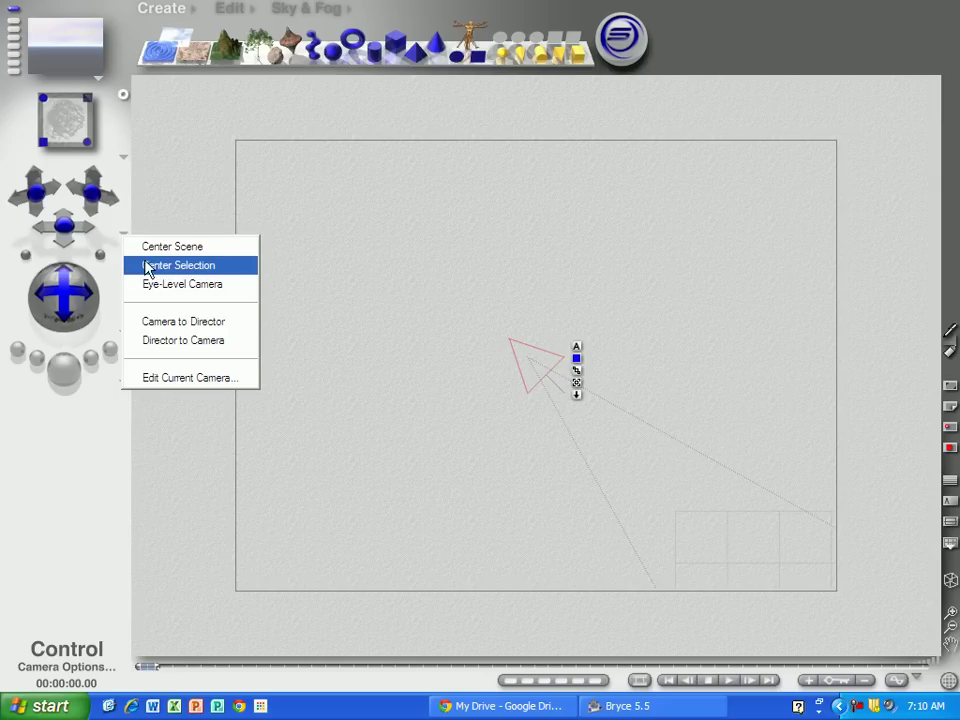
{"action": "left_click", "coordinate": [183, 250]}
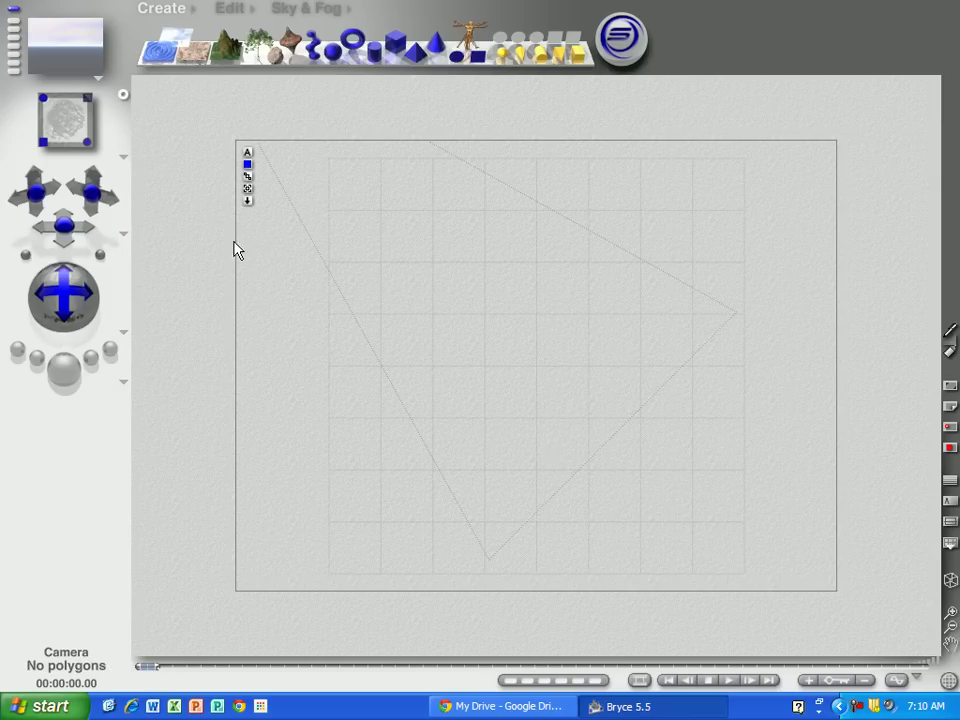
{"action": "left_click", "coordinate": [124, 158]}
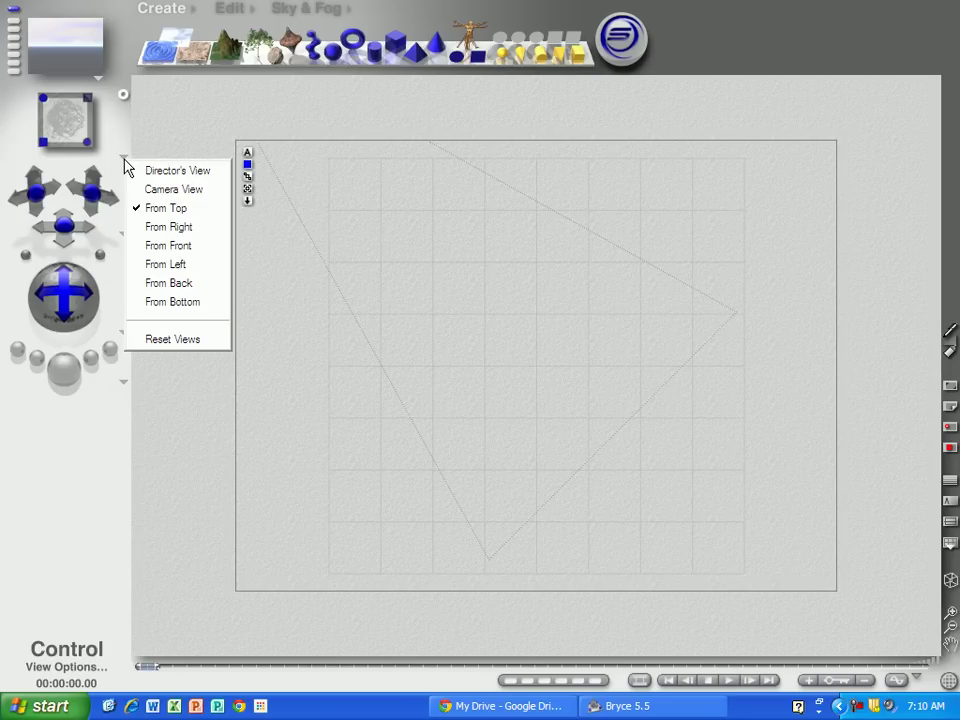
{"action": "left_click", "coordinate": [158, 189]}
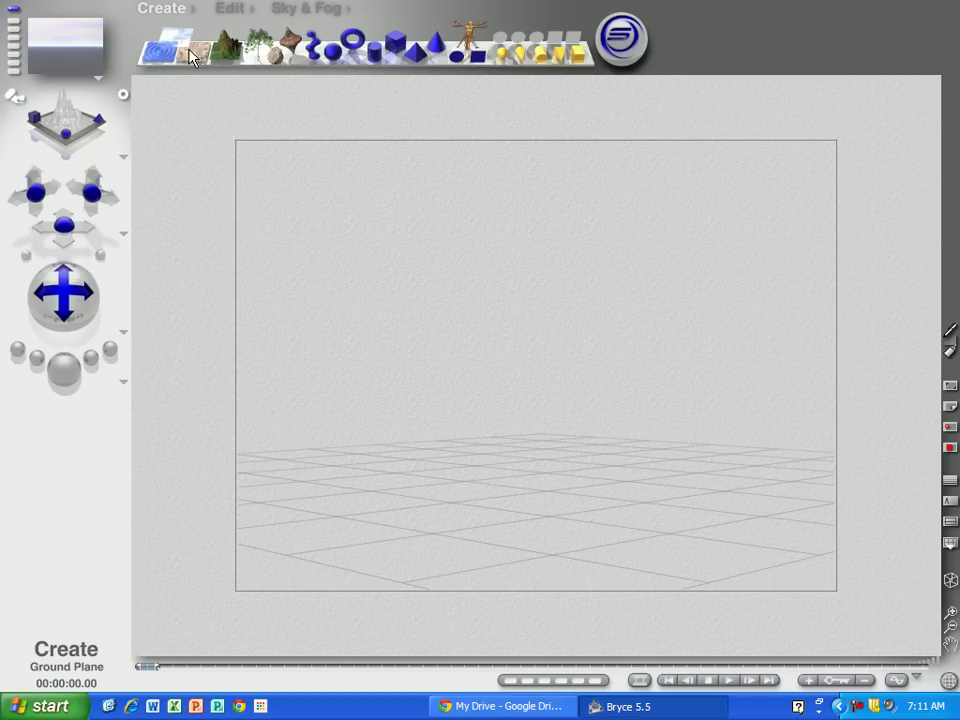
Step: Add Sphere 1 and drag it up and right, high above the ground
{"action": "left_click", "coordinate": [333, 57]}
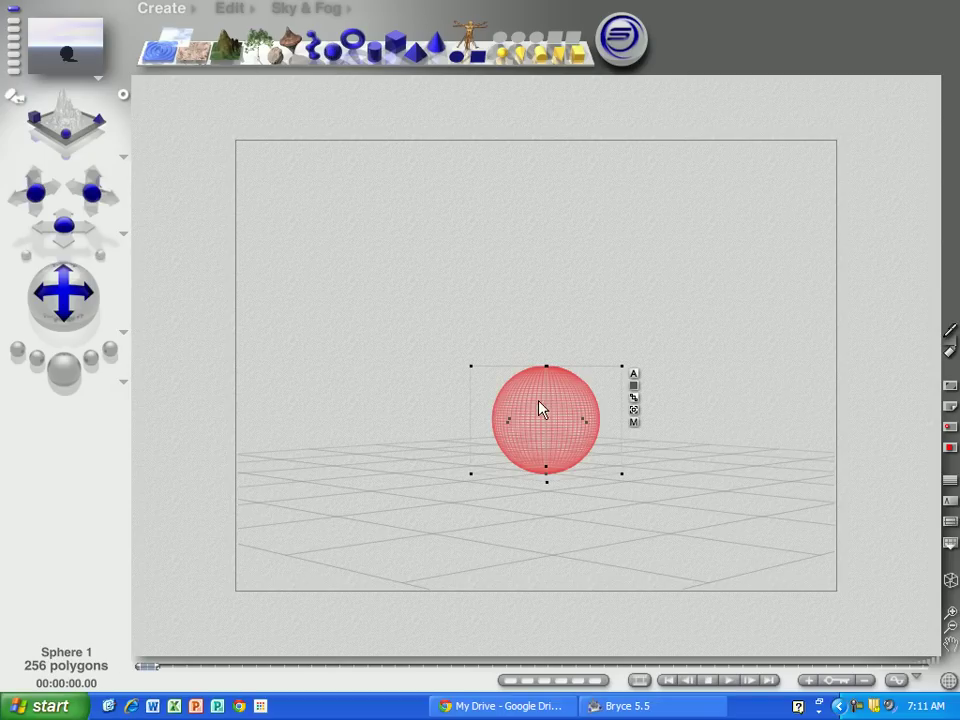
{"action": "left_click_drag", "start_coordinate": [542, 407], "coordinate": [583, 266]}
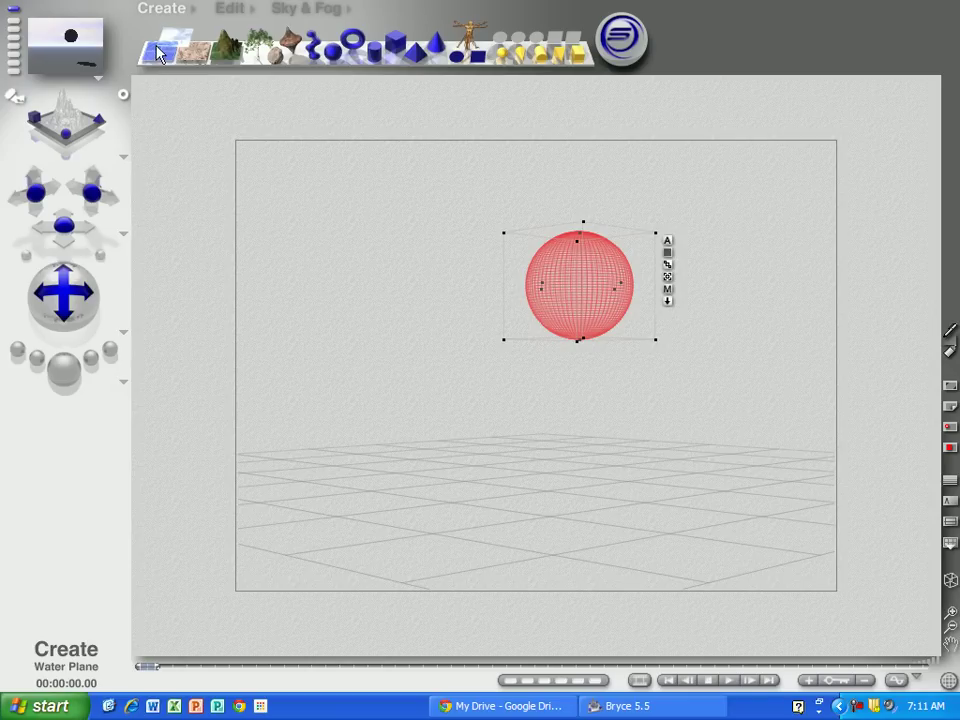
{"action": "left_click", "coordinate": [226, 44]}
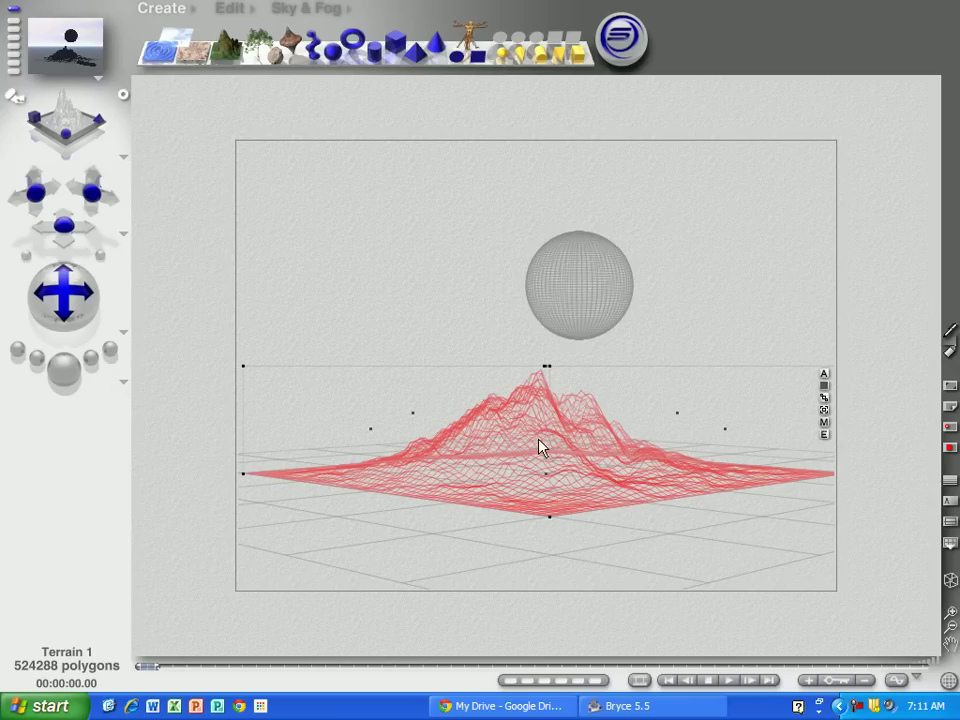
{"action": "key", "text": "Delete"}
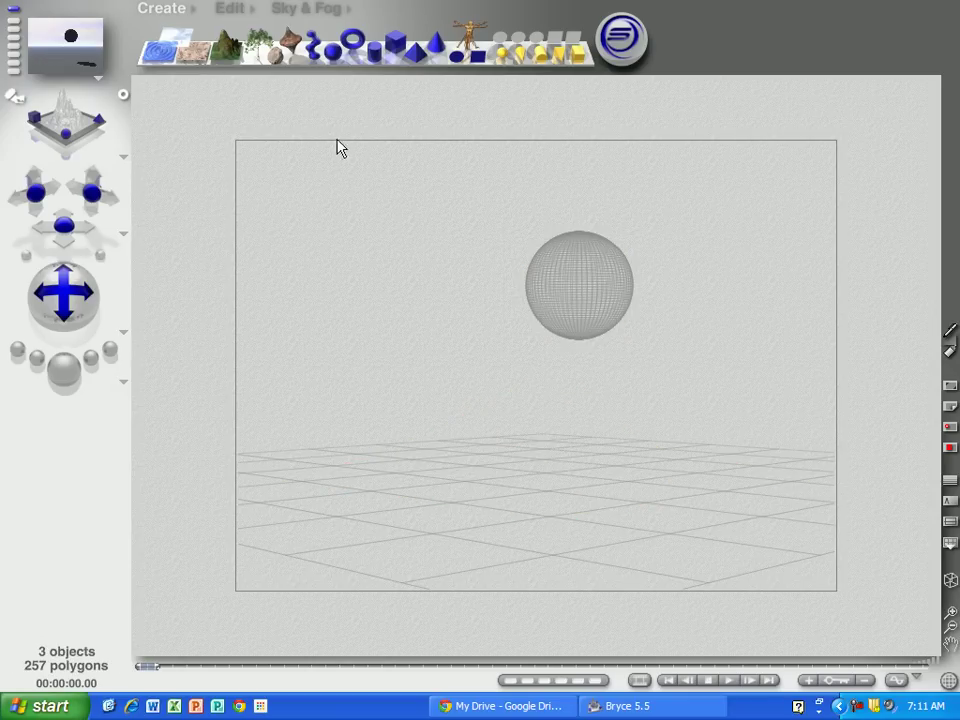
{"action": "left_click", "coordinate": [258, 44]}
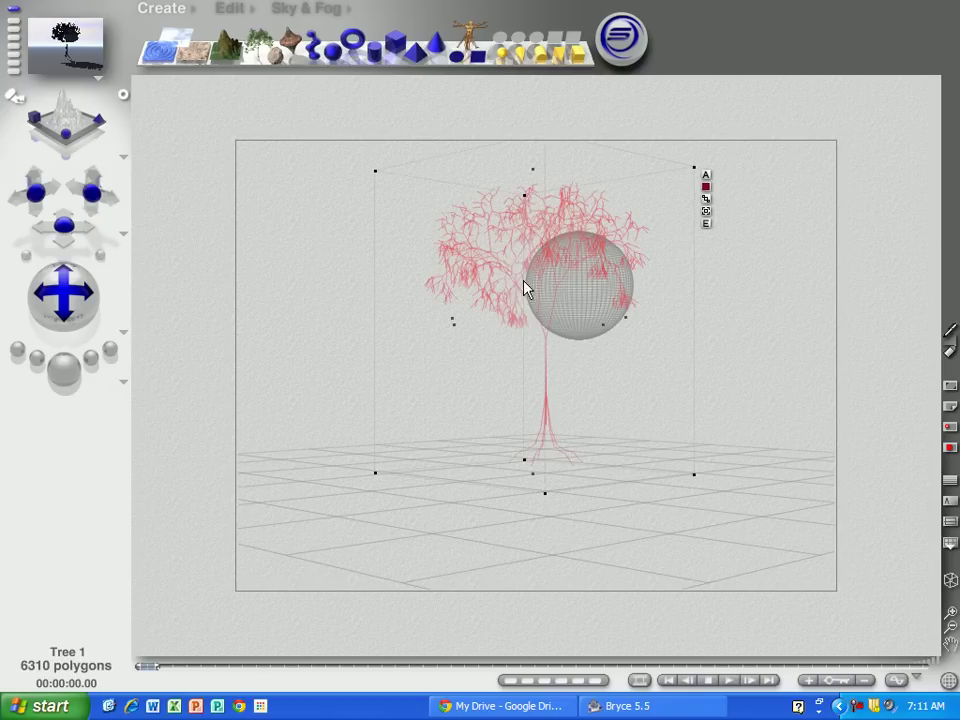
{"action": "left_click_drag", "start_coordinate": [515, 277], "coordinate": [392, 302]}
{"action": "key", "text": "Delete"}
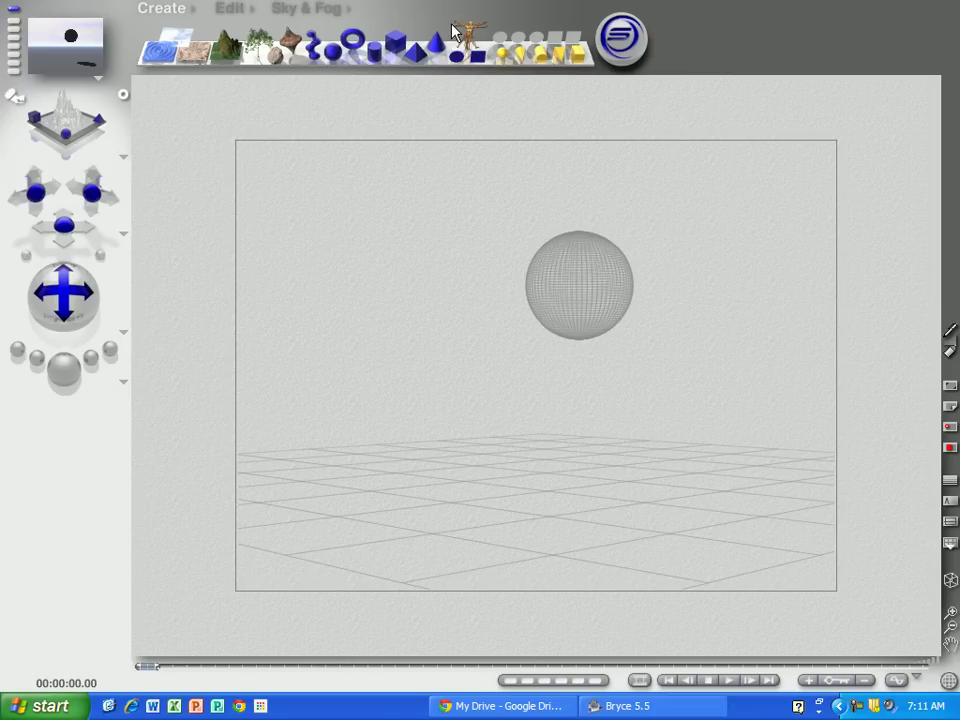
Step: Add a 2D picture face with the Vitruvian image, then move it aside and delete it
{"action": "left_click", "coordinate": [457, 34]}
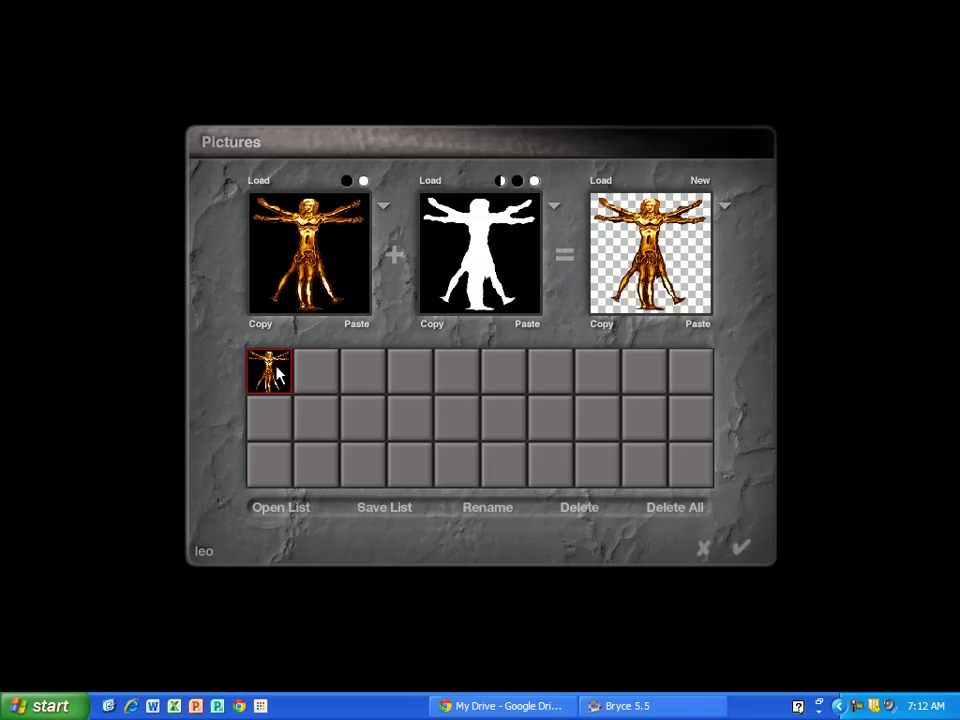
{"action": "left_click", "coordinate": [740, 548]}
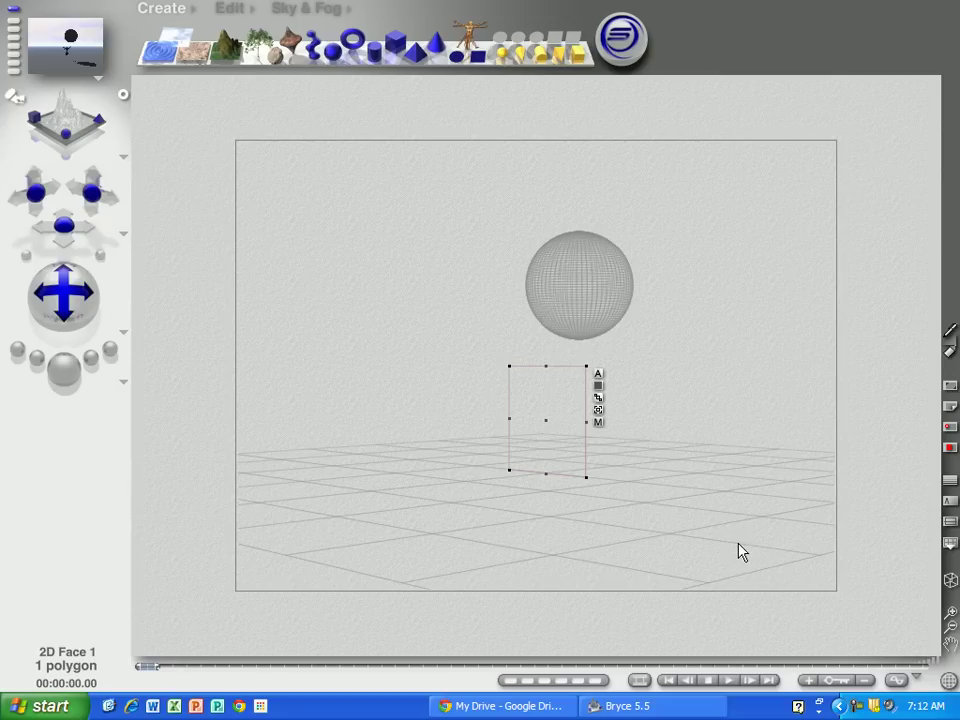
{"action": "left_click_drag", "start_coordinate": [542, 414], "coordinate": [443, 393]}
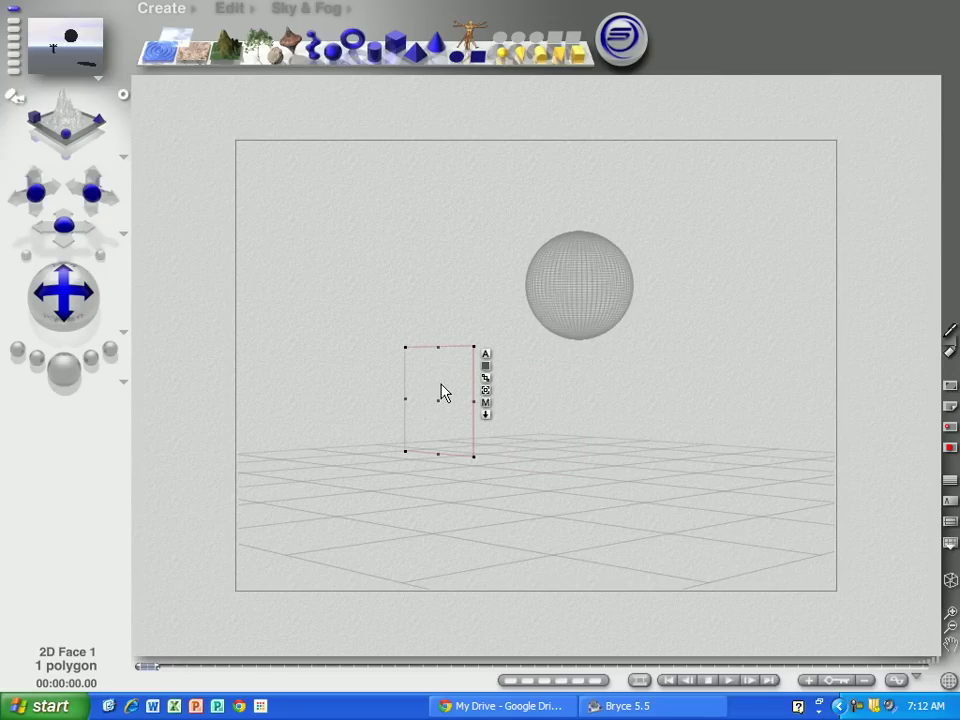
{"action": "key", "text": "Delete"}
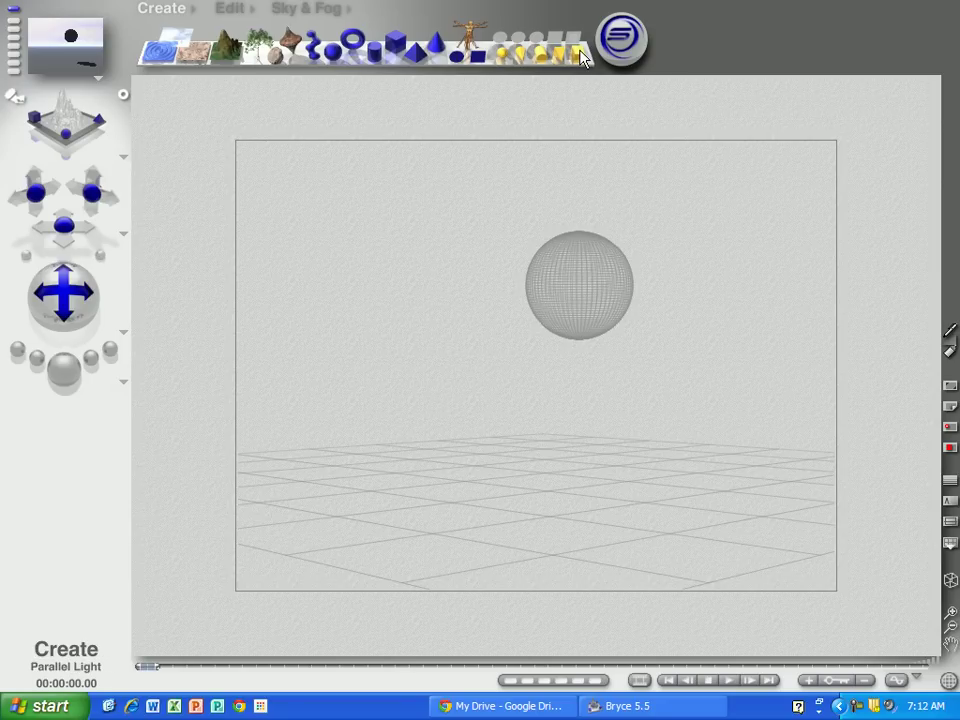
Step: Add Radial Light 1 and move it to the left of the sphere
{"action": "left_click", "coordinate": [501, 60]}
{"action": "left_click_drag", "start_coordinate": [547, 317], "coordinate": [391, 341]}
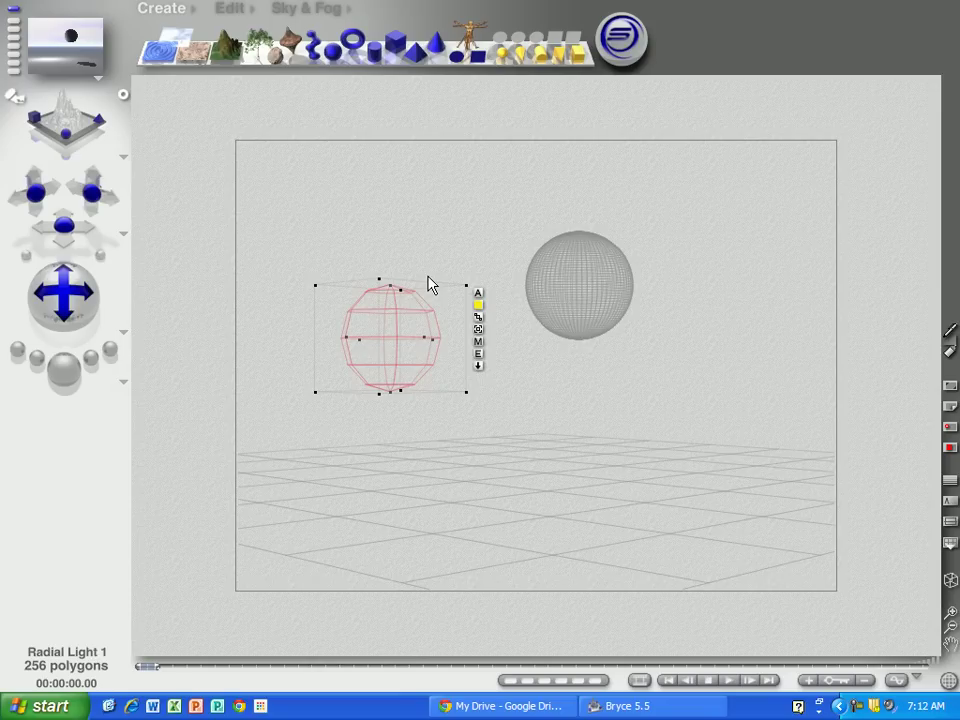
{"action": "left_click", "coordinate": [428, 285]}
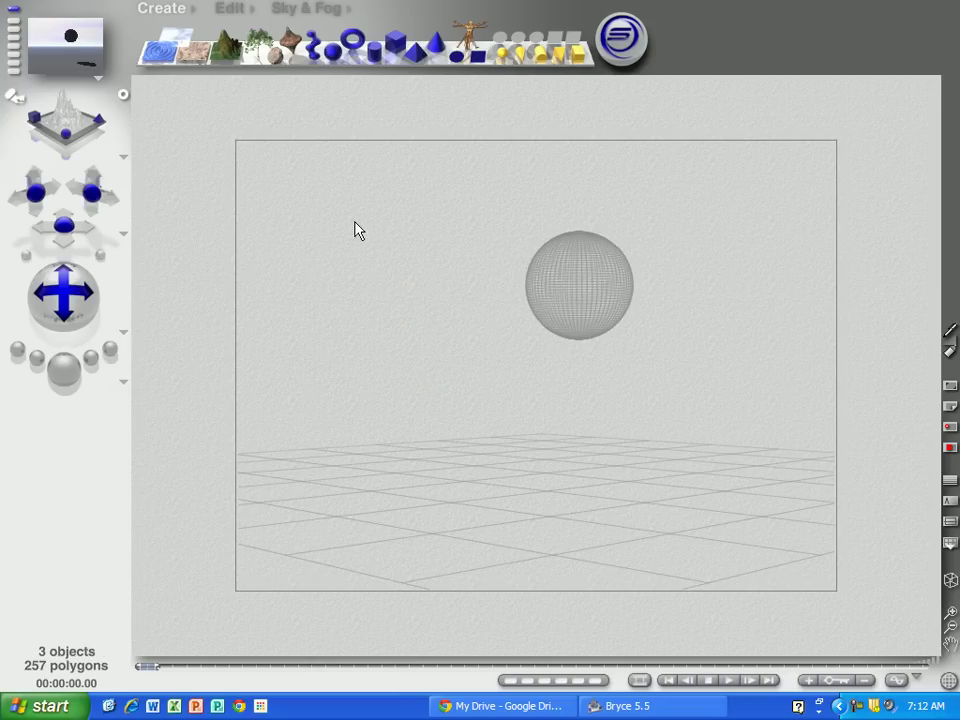
Step: Browse the object preset categories and add the Bahrain ship from Ships & Subs
{"action": "left_click", "coordinate": [197, 16]}
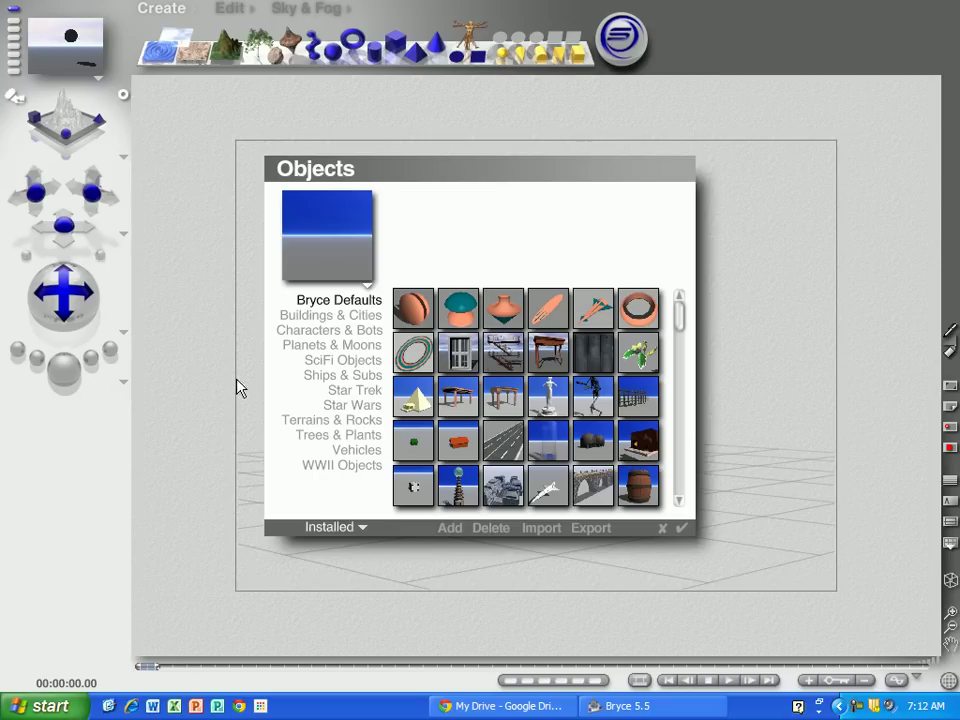
{"action": "left_click", "coordinate": [375, 317]}
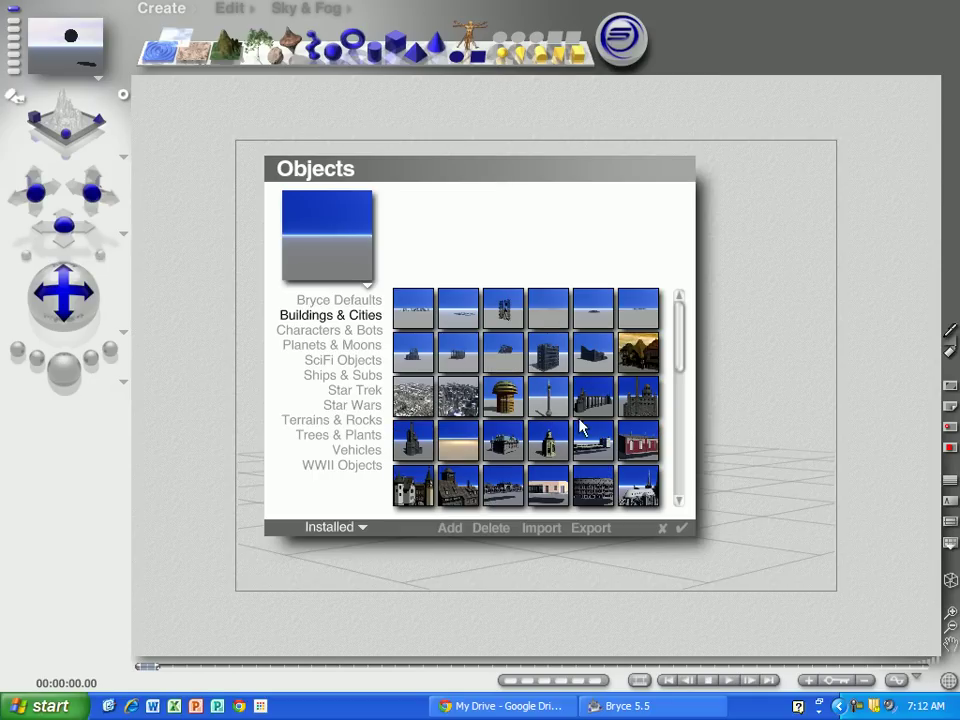
{"action": "left_click", "coordinate": [662, 528]}
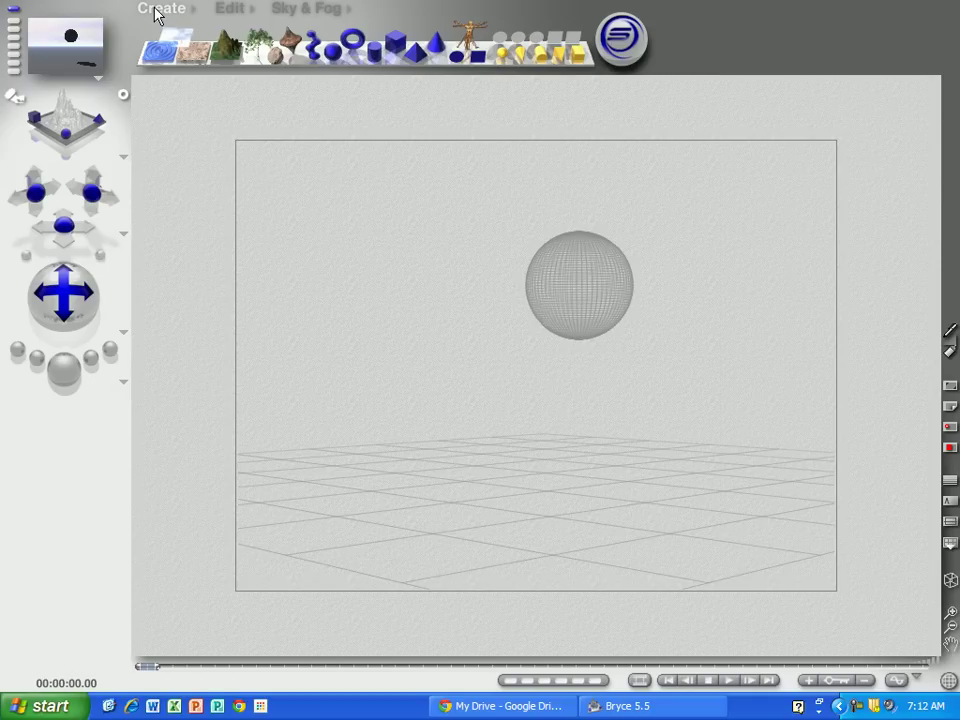
{"action": "left_click", "coordinate": [193, 12]}
{"action": "left_click", "coordinate": [341, 333]}
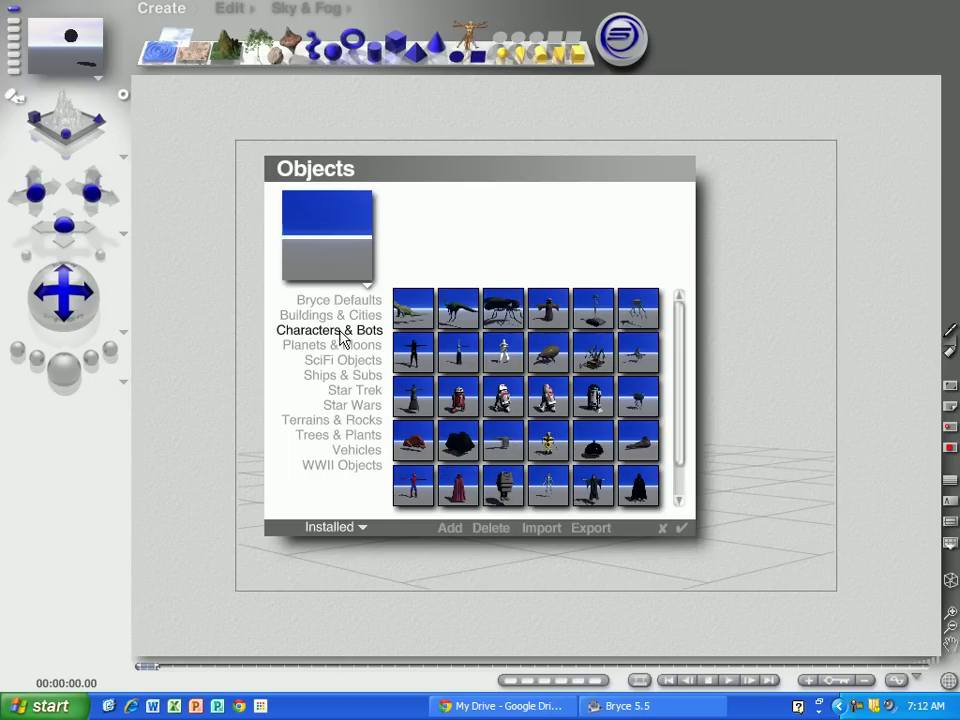
{"action": "left_click", "coordinate": [333, 345]}
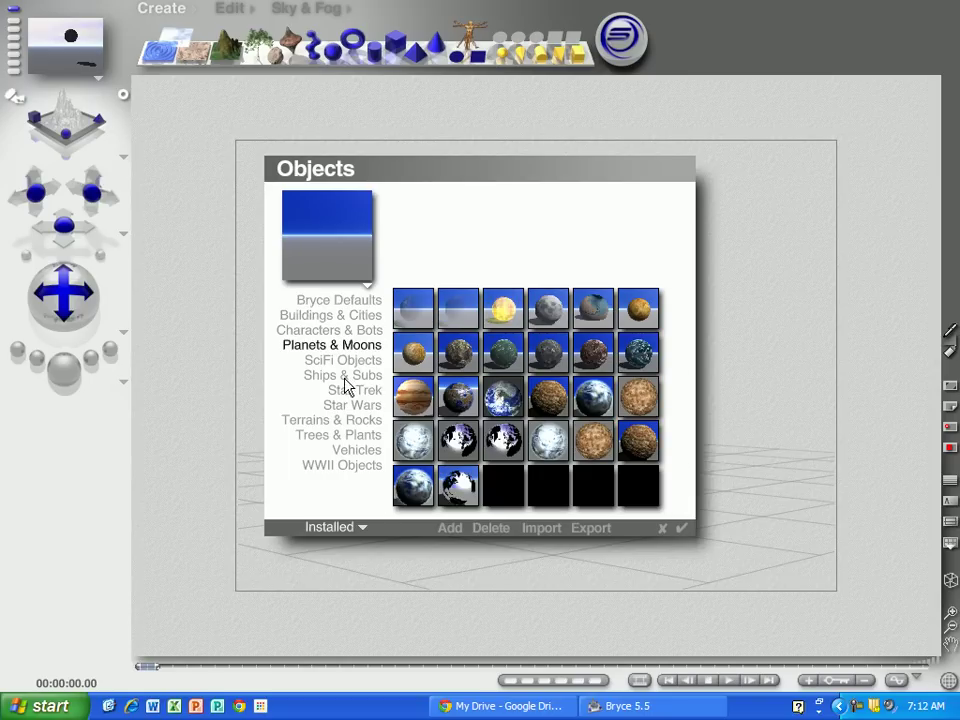
{"action": "left_click", "coordinate": [341, 406]}
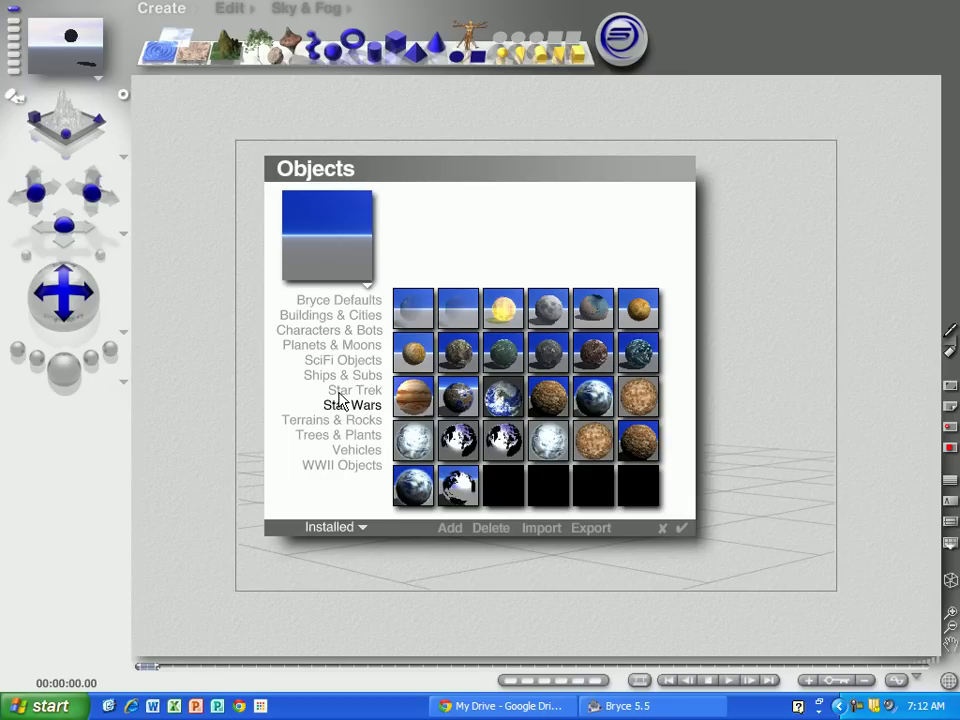
{"action": "left_click", "coordinate": [340, 391]}
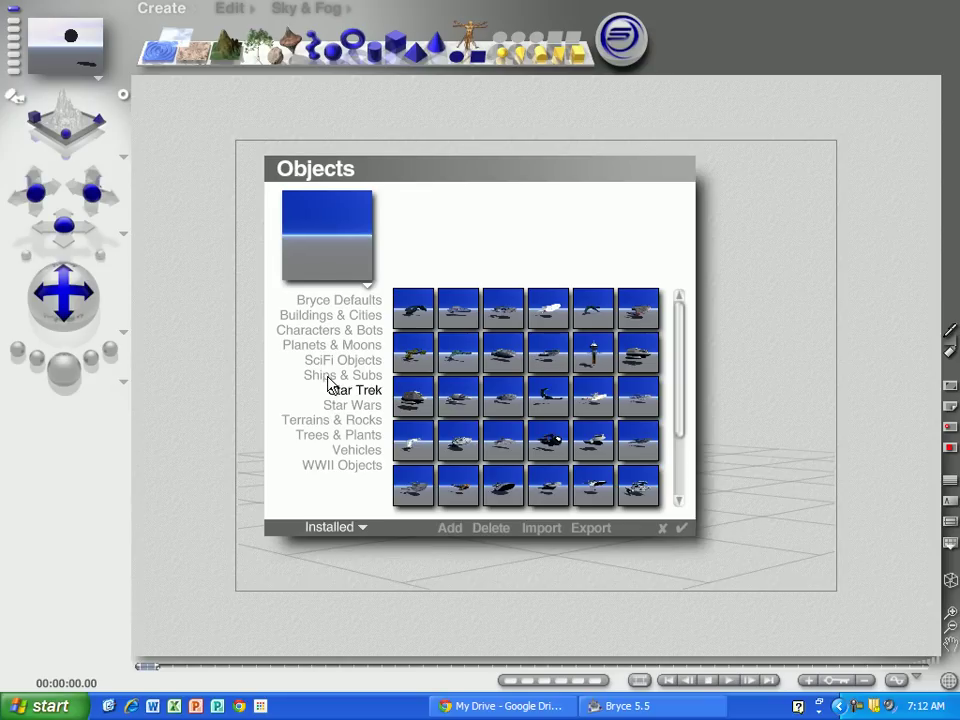
{"action": "left_click", "coordinate": [328, 377]}
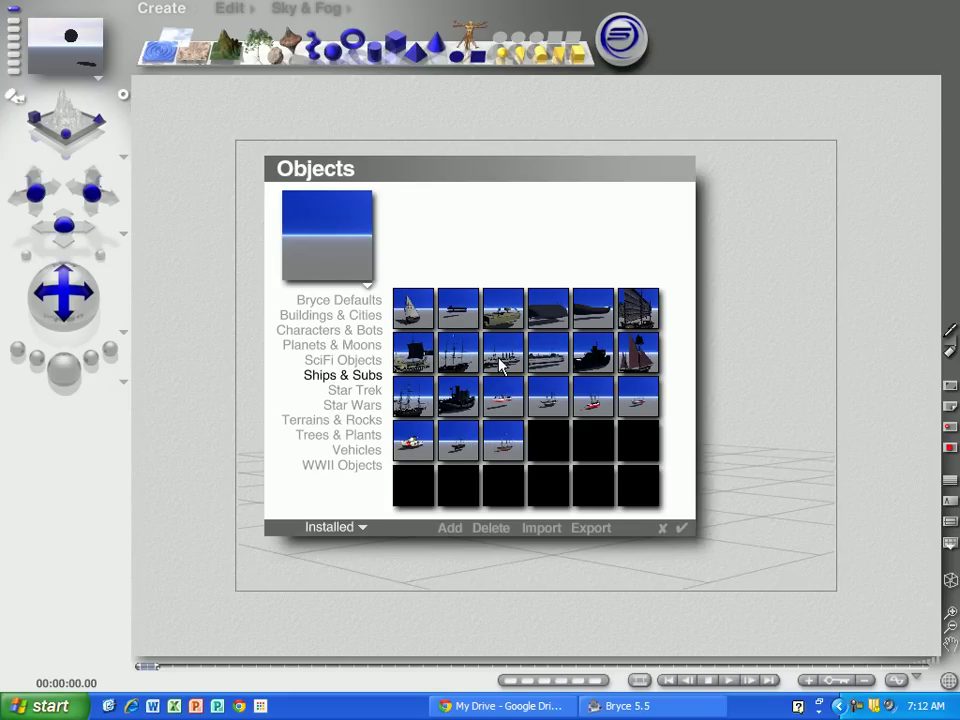
{"action": "left_click", "coordinate": [505, 400]}
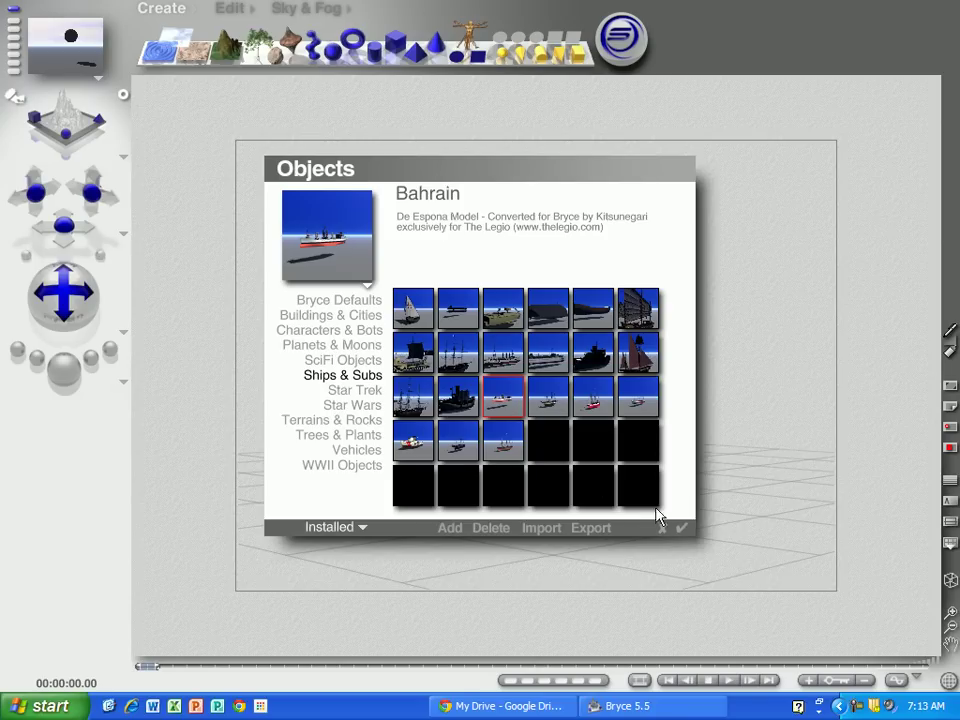
{"action": "left_click", "coordinate": [681, 531]}
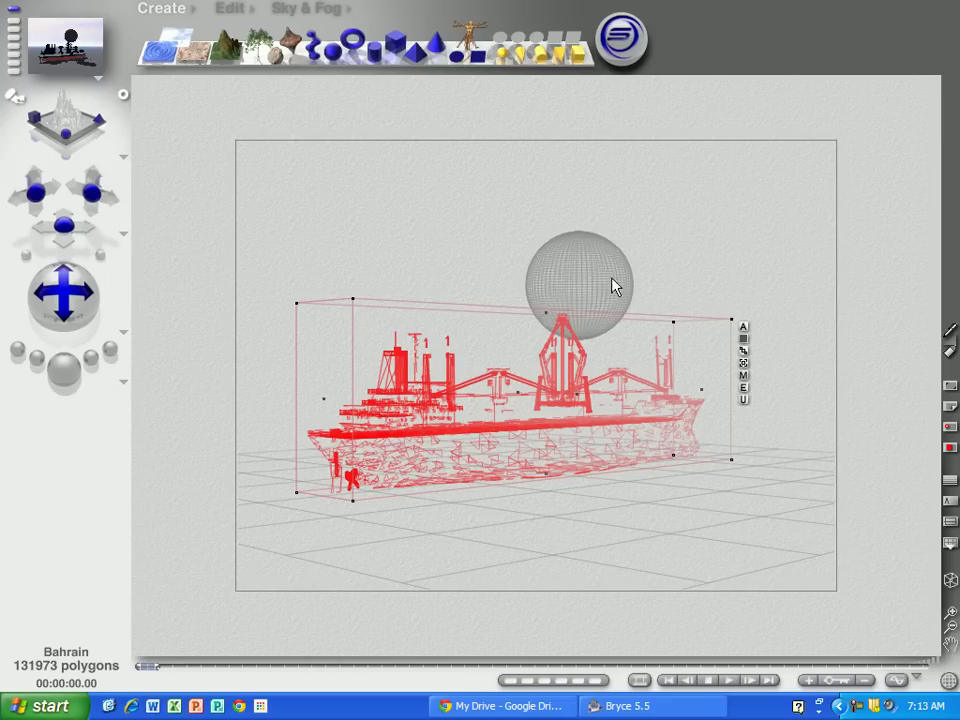
Step: Move Sphere 1 up and right above the ship and show the Edit palette
{"action": "left_click_drag", "start_coordinate": [607, 287], "coordinate": [658, 224]}
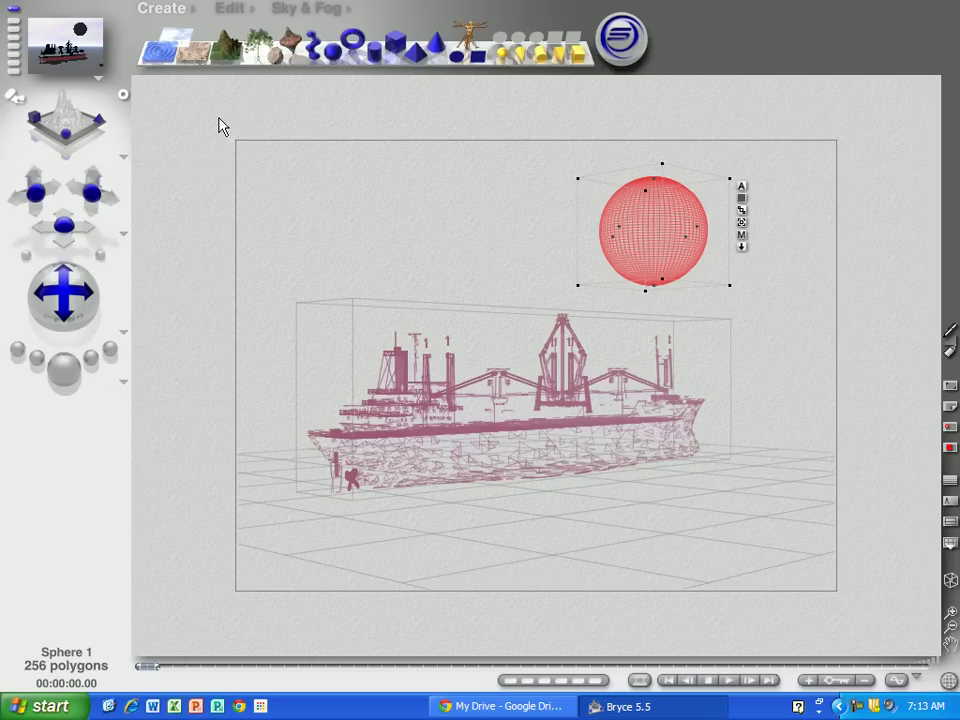
{"action": "left_click", "coordinate": [228, 9]}
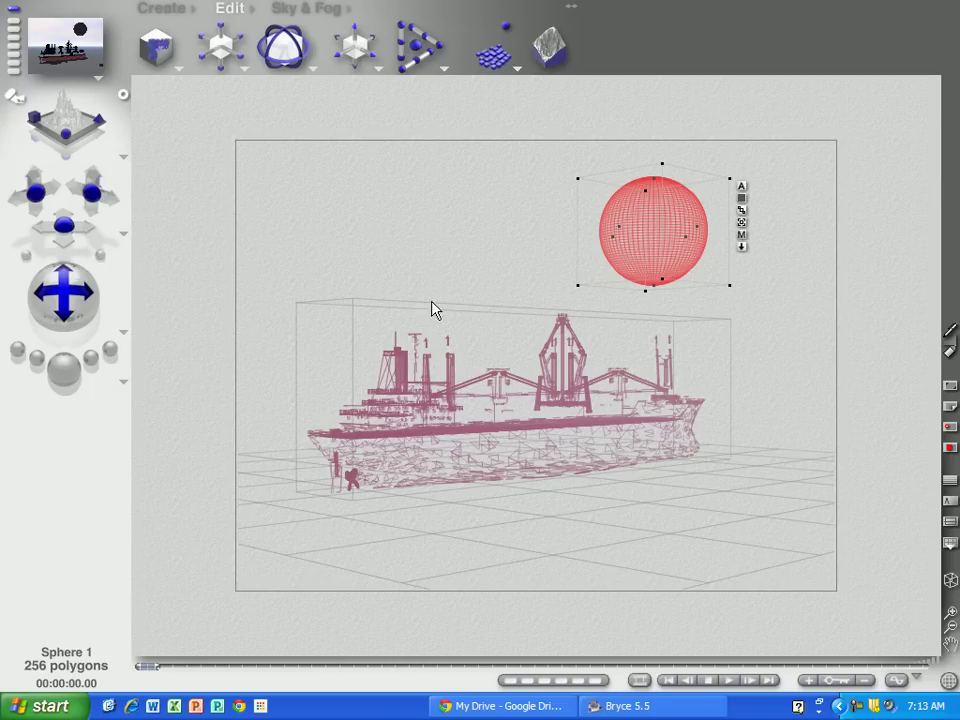
Step: Resize the Bahrain ship, stretching it in X and shrinking it in Y
{"action": "left_click", "coordinate": [514, 413]}
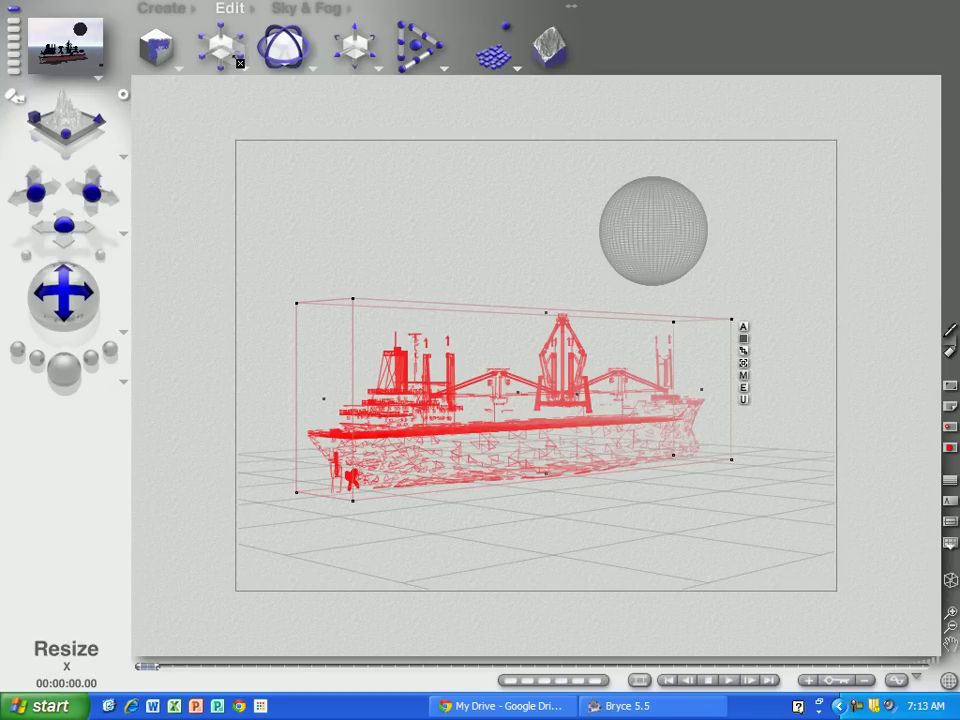
{"action": "mouse_move", "coordinate": [176, 40]}
{"action": "left_mouse_down"}
{"action": "mouse_move", "coordinate": [214, 40]}
{"action": "mouse_move", "coordinate": [194, 40]}
{"action": "left_mouse_up"}
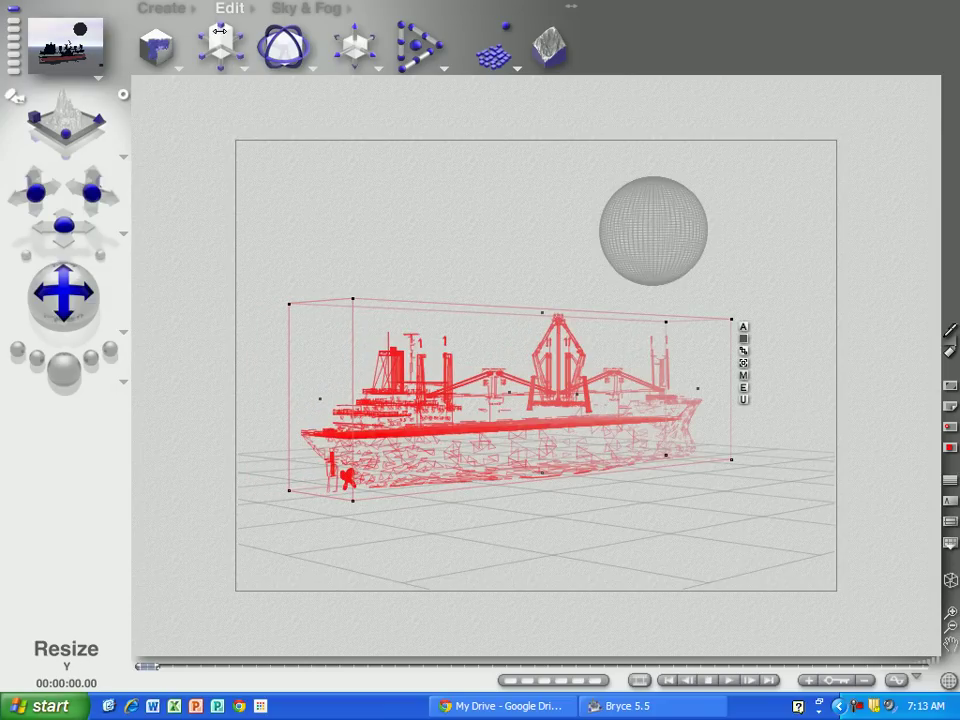
{"action": "mouse_move", "coordinate": [225, 40]}
{"action": "left_mouse_down"}
{"action": "mouse_move", "coordinate": [244, 40]}
{"action": "mouse_move", "coordinate": [209, 40]}
{"action": "left_mouse_up"}
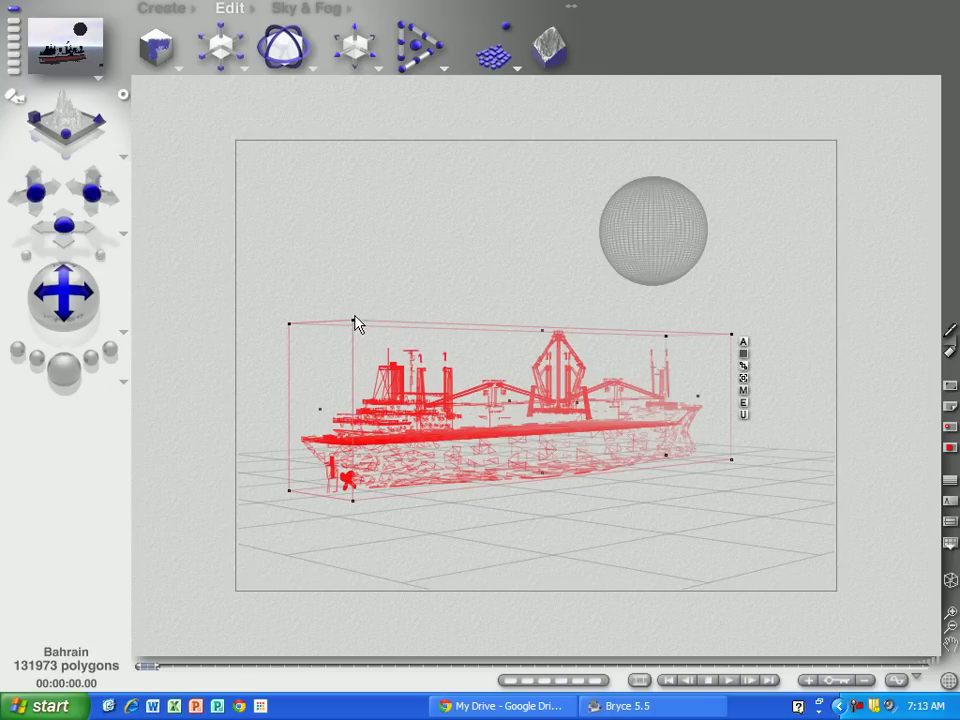
{"action": "left_click_drag", "start_coordinate": [355, 323], "coordinate": [371, 306]}
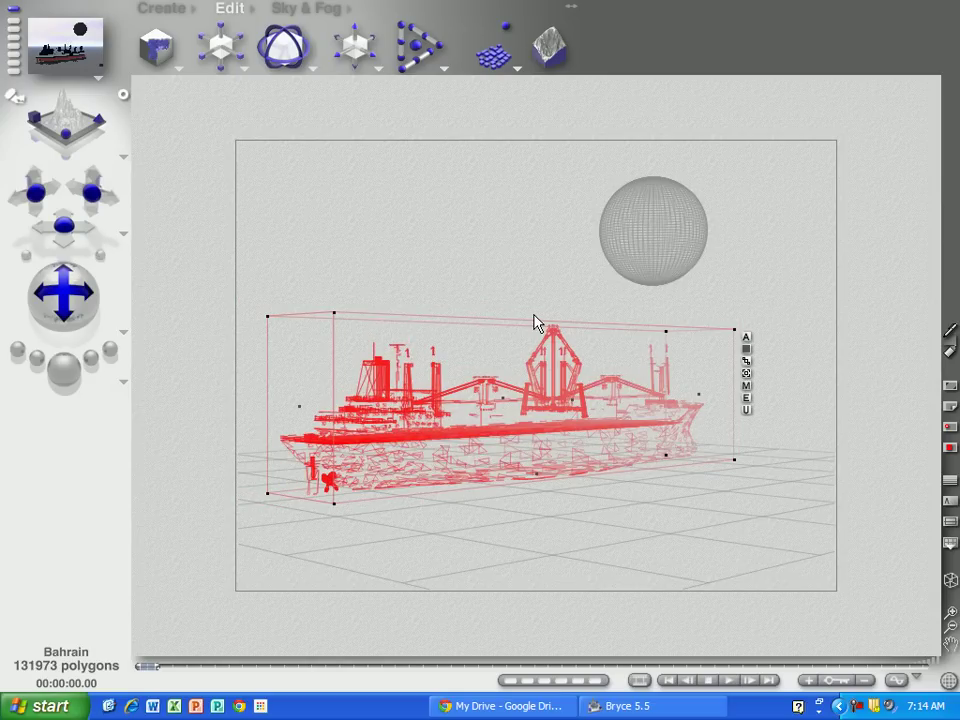
{"action": "mouse_move", "coordinate": [536, 323]}
{"action": "left_mouse_down"}
{"action": "mouse_move", "coordinate": [585, 317]}
{"action": "mouse_move", "coordinate": [523, 317]}
{"action": "mouse_move", "coordinate": [549, 319]}
{"action": "mouse_move", "coordinate": [531, 317]}
{"action": "left_mouse_up"}
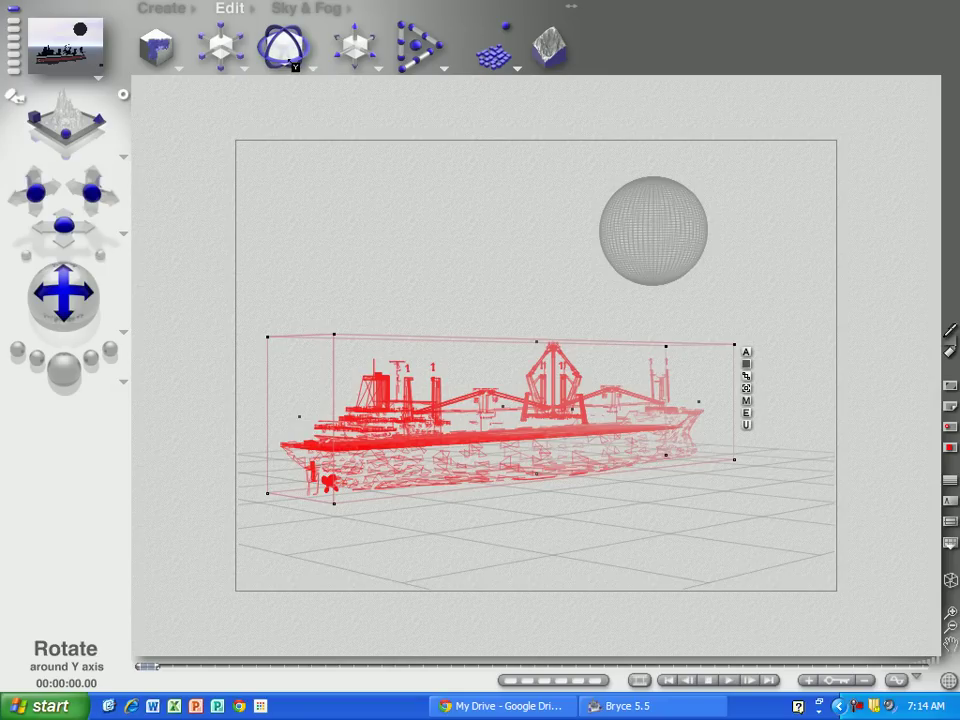
Step: Rotate the ship about 85° in Y, tilt it bow-down in X, and move it down-left
{"action": "mouse_move", "coordinate": [288, 65]}
{"action": "left_mouse_down"}
{"action": "mouse_move", "coordinate": [374, 65]}
{"action": "mouse_move", "coordinate": [205, 65]}
{"action": "mouse_move", "coordinate": [285, 60]}
{"action": "left_mouse_up"}
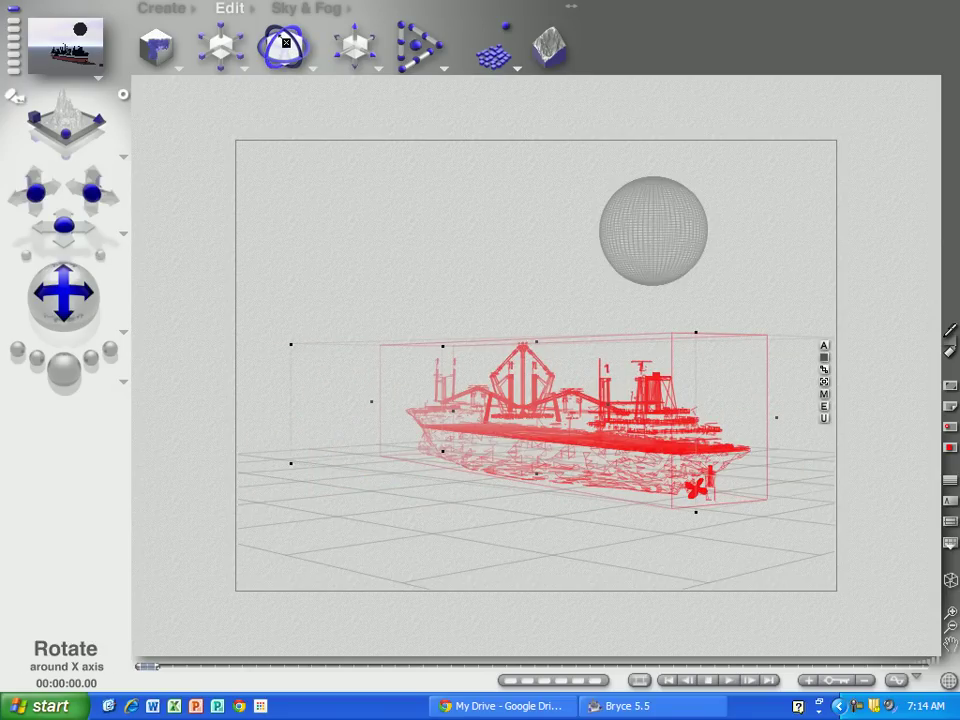
{"action": "mouse_move", "coordinate": [285, 42]}
{"action": "left_mouse_down"}
{"action": "mouse_move", "coordinate": [307, 42]}
{"action": "mouse_move", "coordinate": [268, 42]}
{"action": "mouse_move", "coordinate": [311, 42]}
{"action": "mouse_move", "coordinate": [267, 42]}
{"action": "mouse_move", "coordinate": [286, 47]}
{"action": "left_mouse_up"}
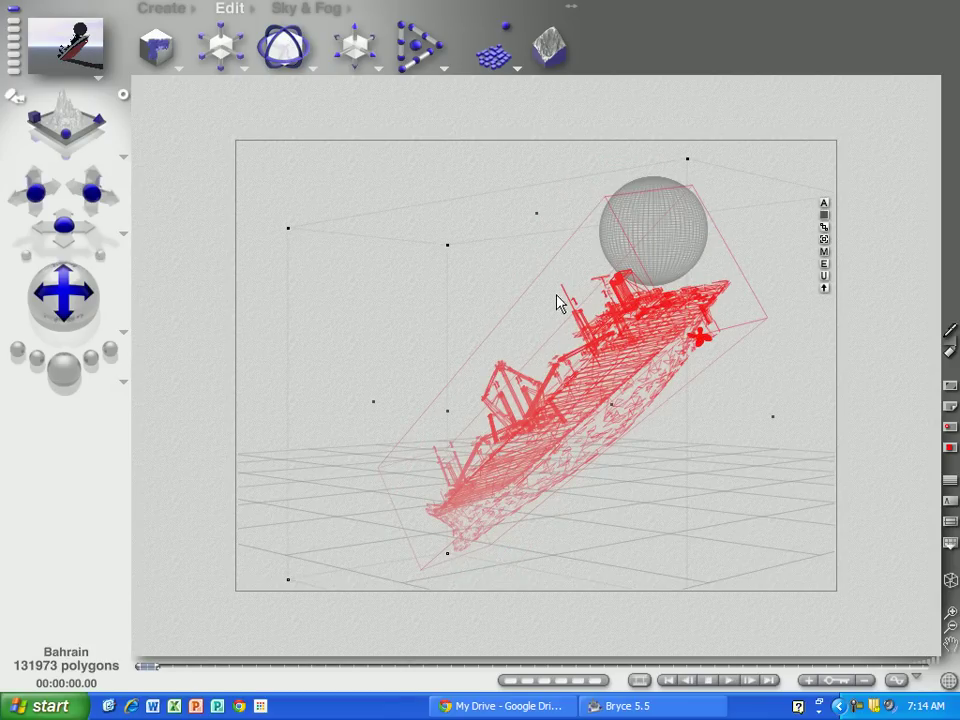
{"action": "left_click_drag", "start_coordinate": [594, 364], "coordinate": [497, 450]}
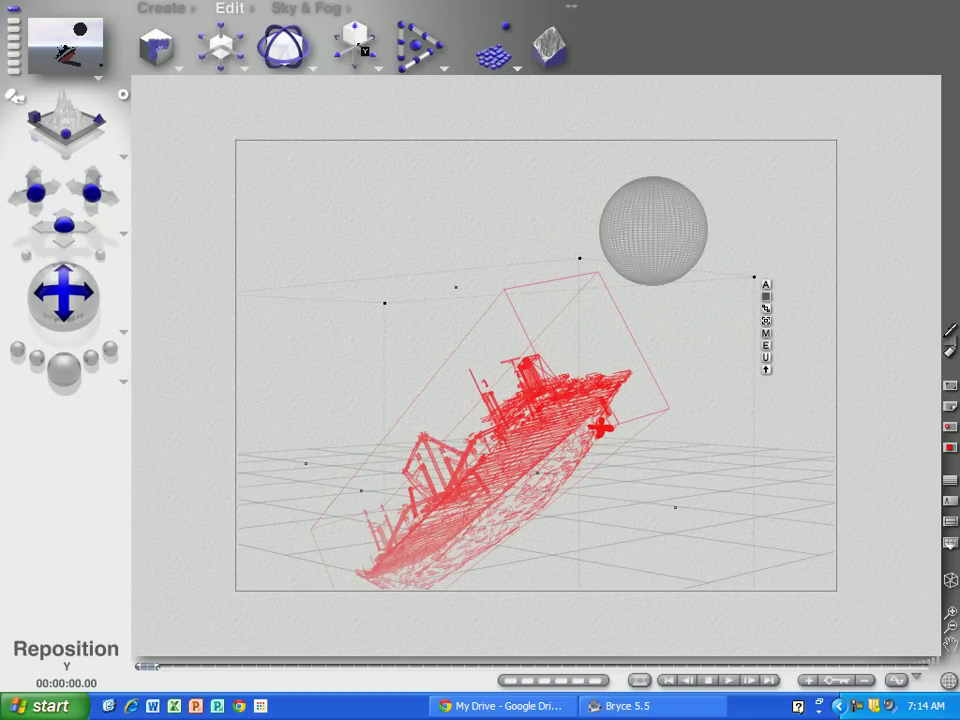
Step: Reposition Sphere 1 back, left and up so it floats small in the upper-left sky
{"action": "left_click", "coordinate": [670, 220]}
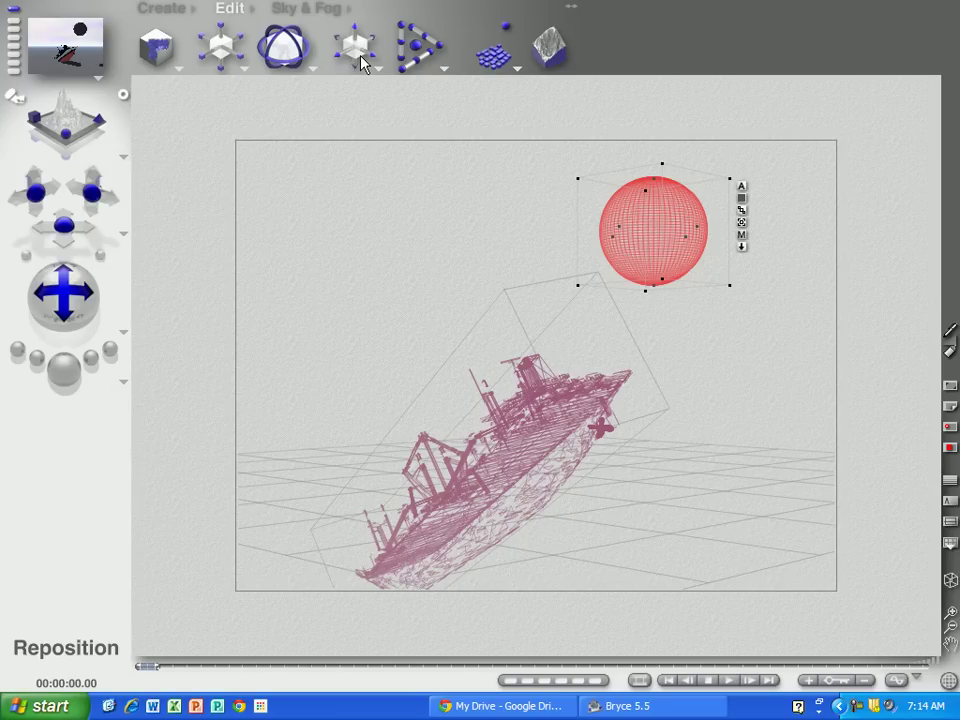
{"action": "left_click_drag", "start_coordinate": [63, 292], "coordinate": [140, 292]}
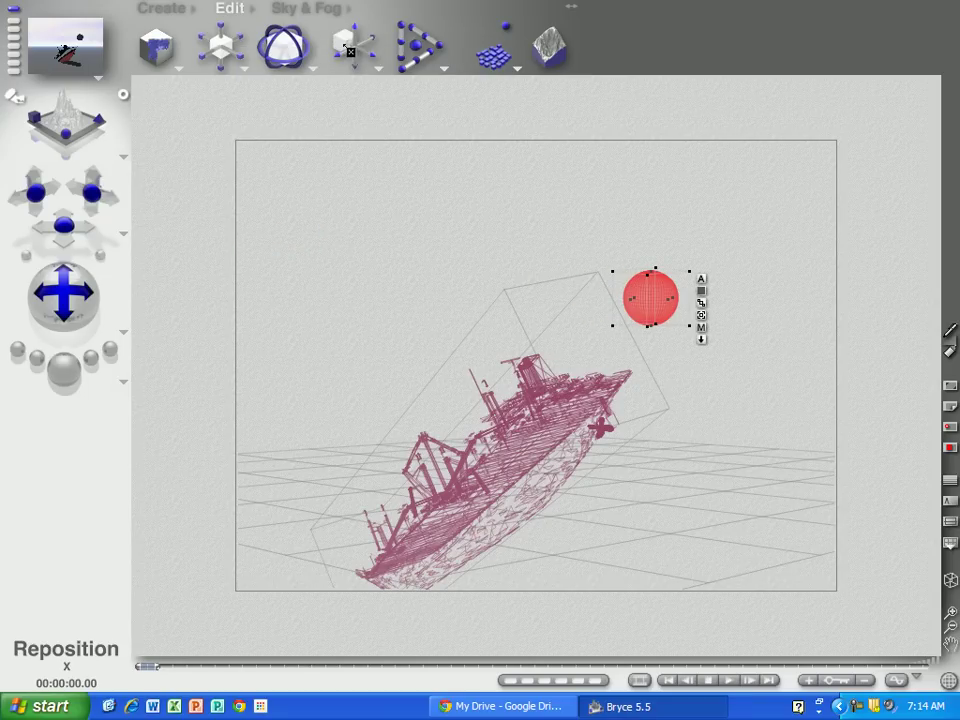
{"action": "left_click_drag", "start_coordinate": [63, 292], "coordinate": [14, 292]}
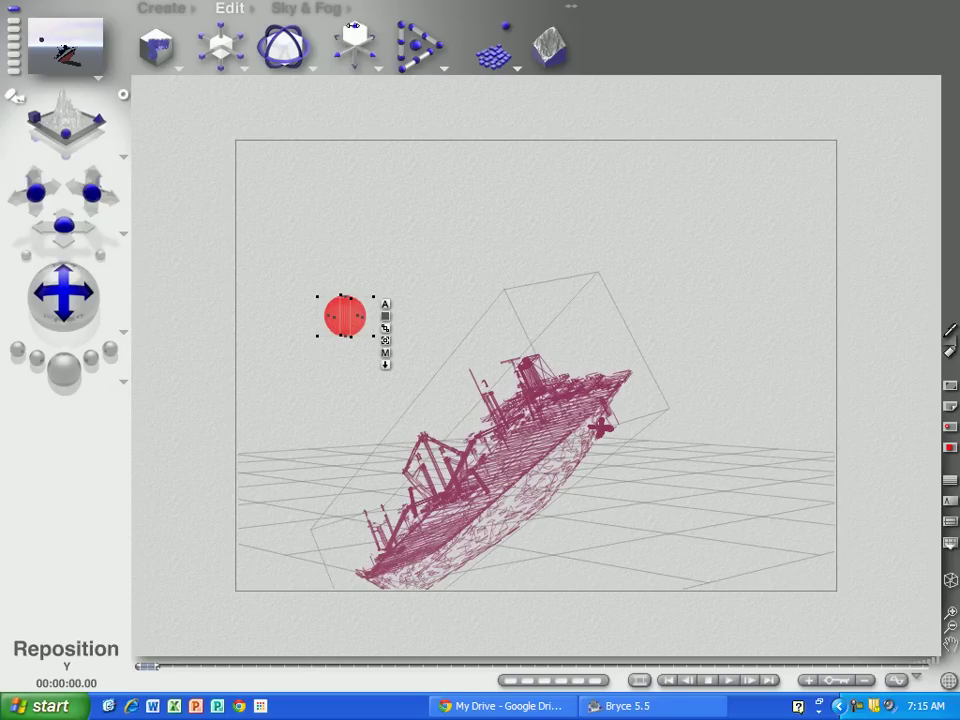
{"action": "left_click_drag", "start_coordinate": [363, 42], "coordinate": [397, 43]}
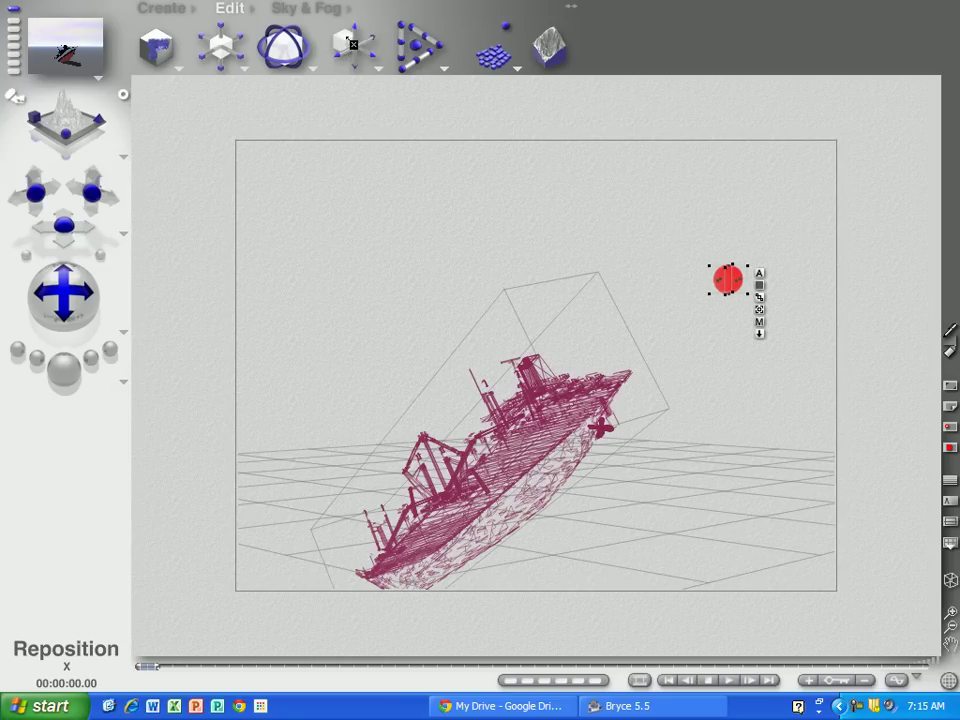
{"action": "left_click_drag", "start_coordinate": [336, 46], "coordinate": [322, 47]}
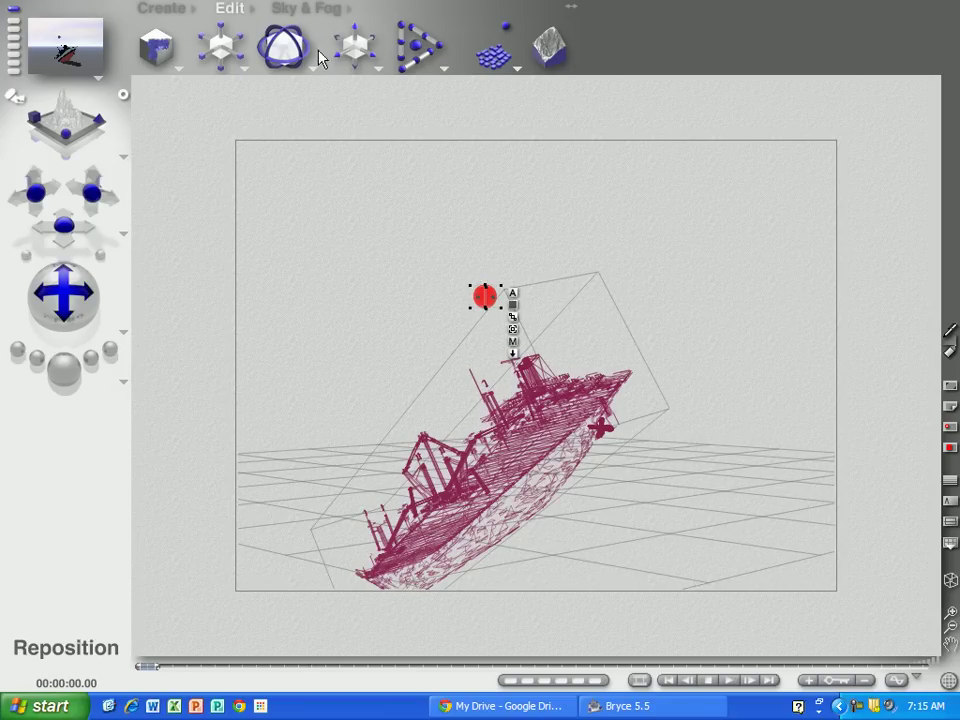
{"action": "left_click_drag", "start_coordinate": [350, 40], "coordinate": [193, 45]}
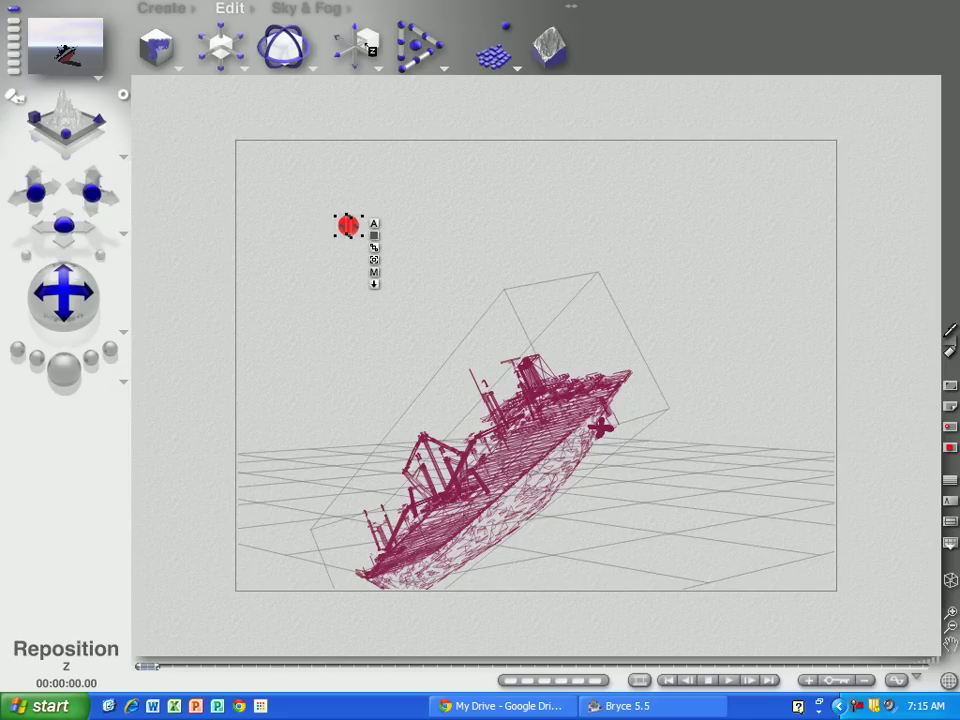
Step: Select the Bahrain ship, shift it sideways and back, then lower its hull into the ground grid
{"action": "left_click", "coordinate": [525, 471]}
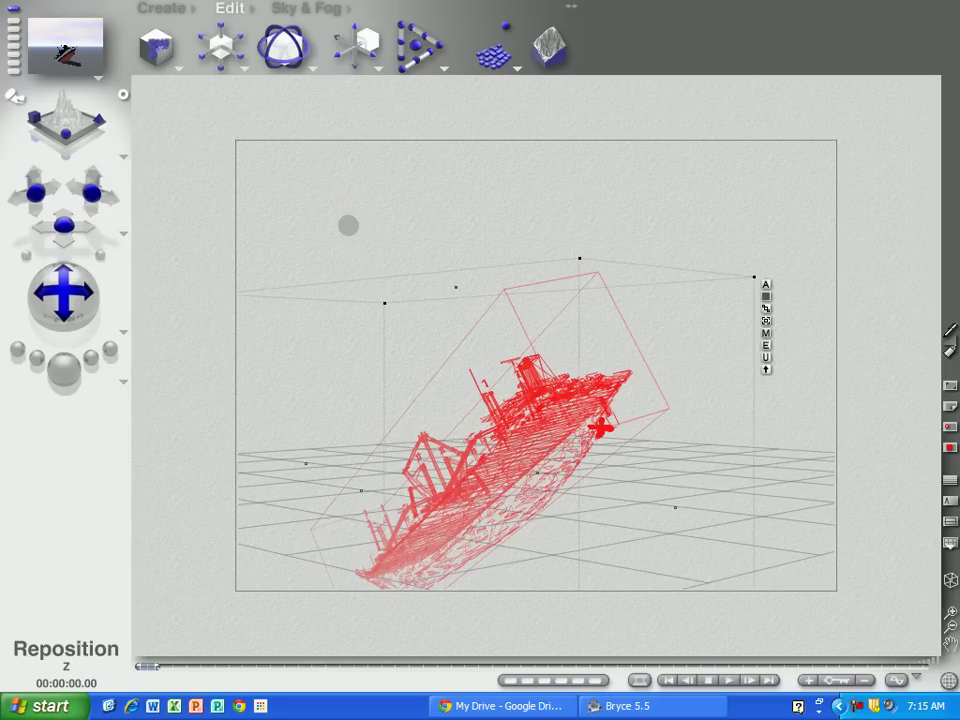
{"action": "left_click_drag", "start_coordinate": [600, 428], "coordinate": [885, 400]}
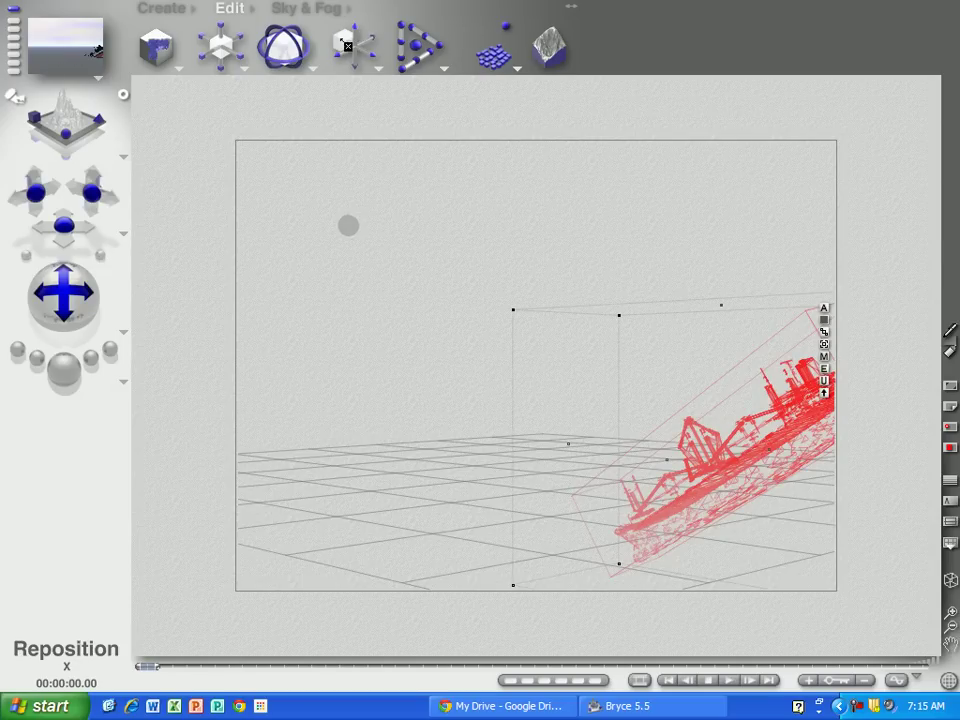
{"action": "left_click_drag", "start_coordinate": [63, 292], "coordinate": [22, 292]}
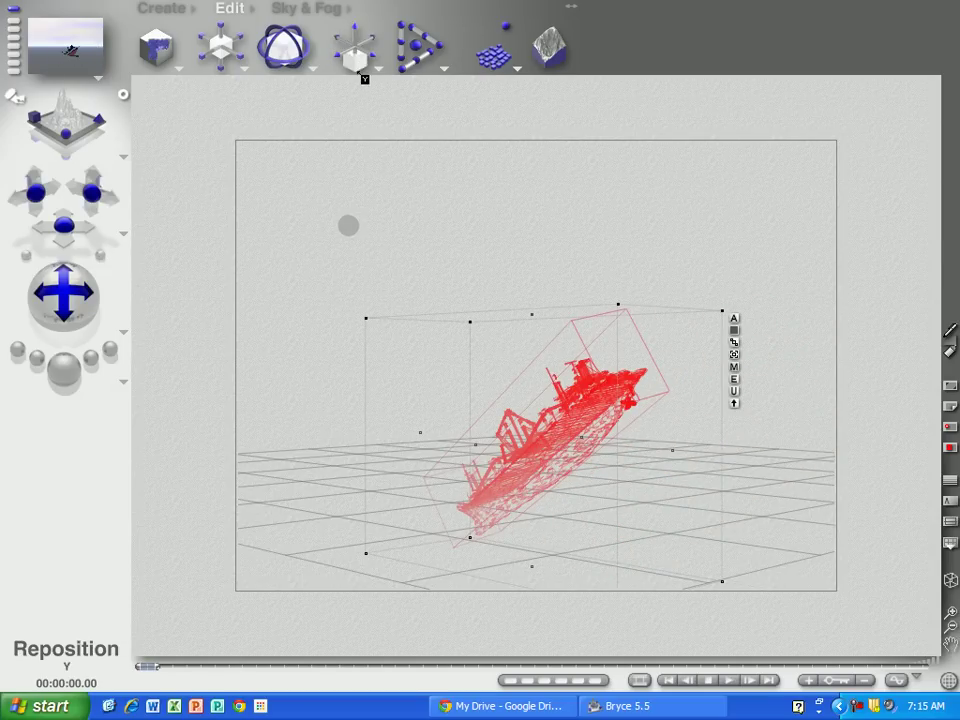
{"action": "left_click_drag", "start_coordinate": [364, 79], "coordinate": [405, 103]}
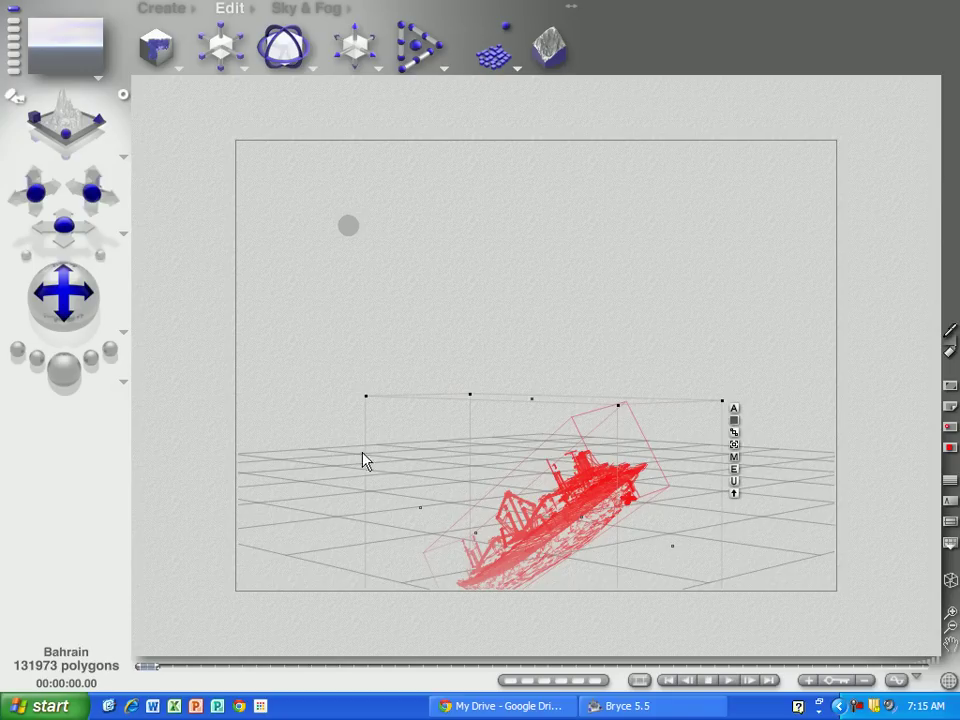
Step: Drop Sphere 1 to just above the ground grid's far edge, then select the ground plane
{"action": "left_click", "coordinate": [311, 488]}
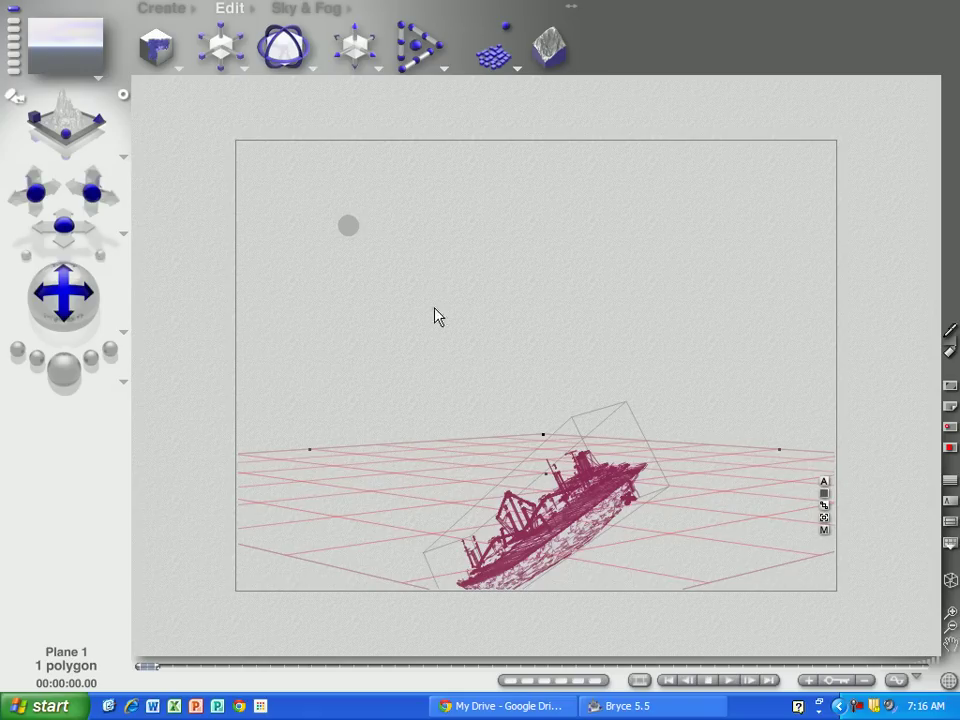
{"action": "left_click", "coordinate": [348, 229]}
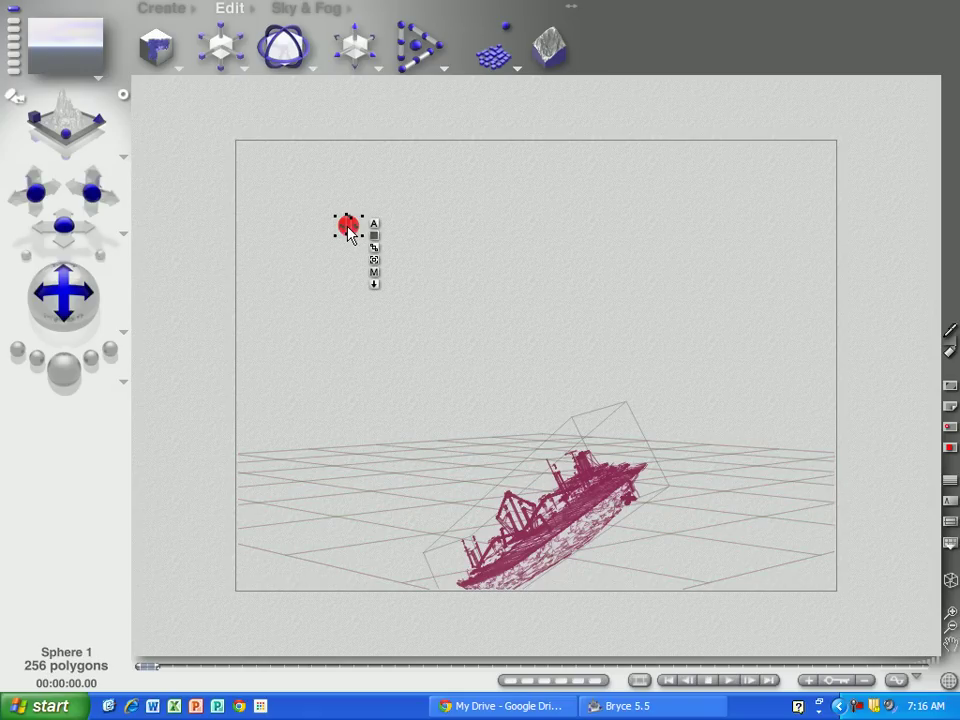
{"action": "left_click", "coordinate": [376, 286]}
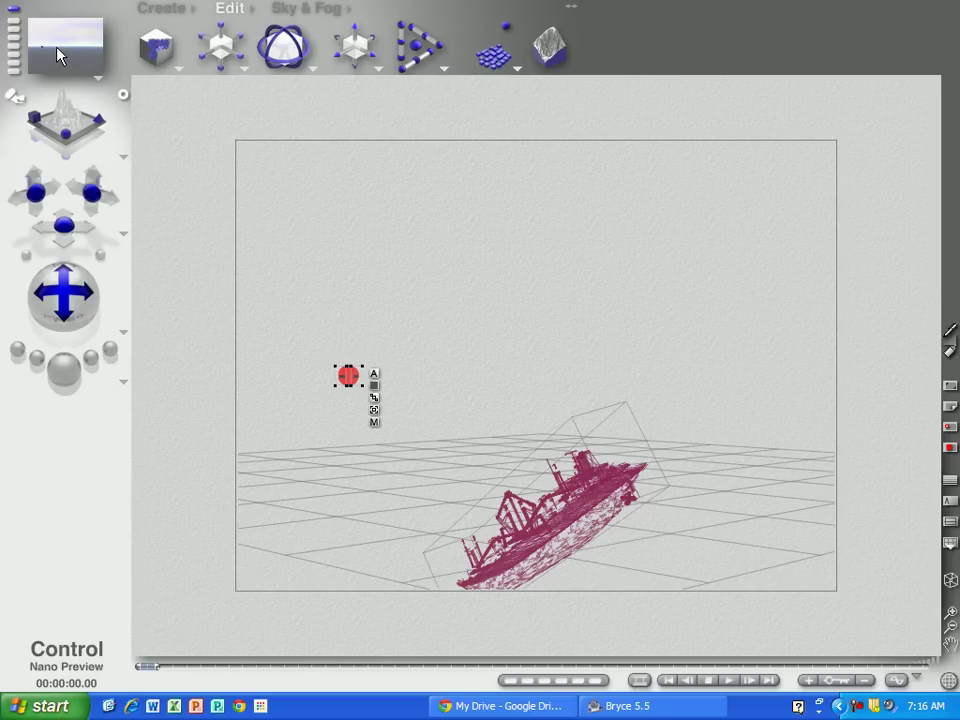
{"action": "left_click", "coordinate": [577, 517]}
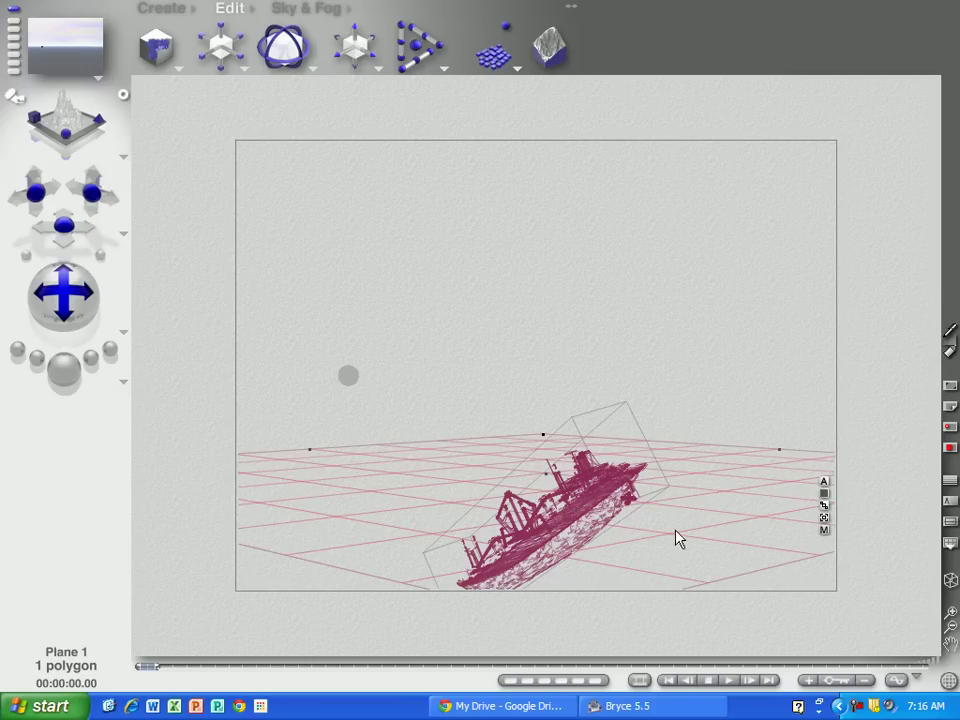
Step: Open the ground plane's Materials Lab and cancel it without changes
{"action": "left_click", "coordinate": [824, 532]}
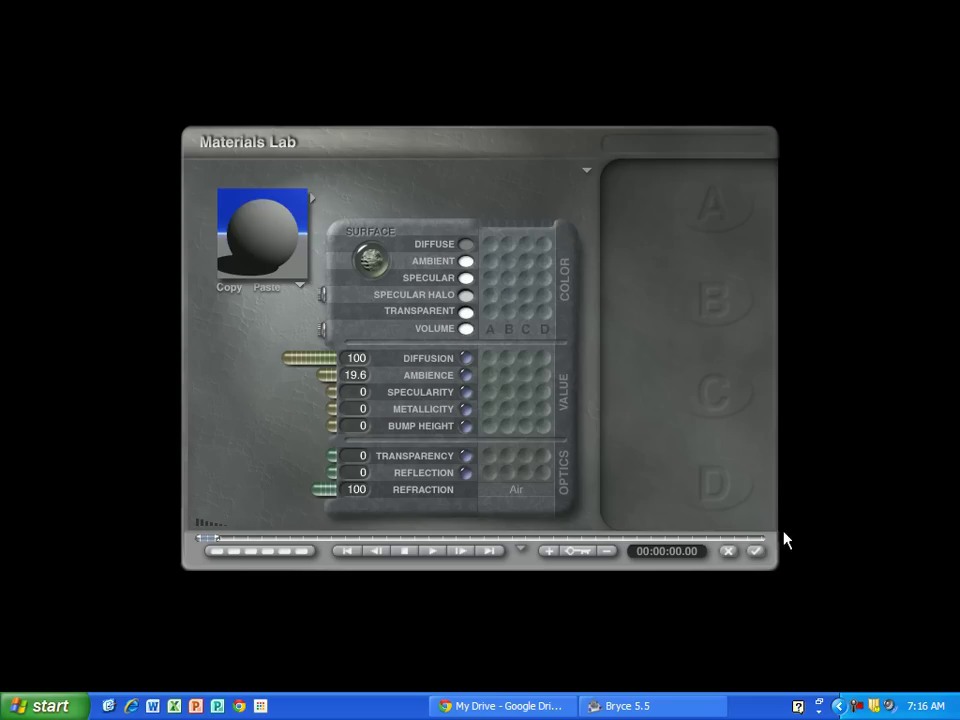
{"action": "left_click", "coordinate": [733, 551]}
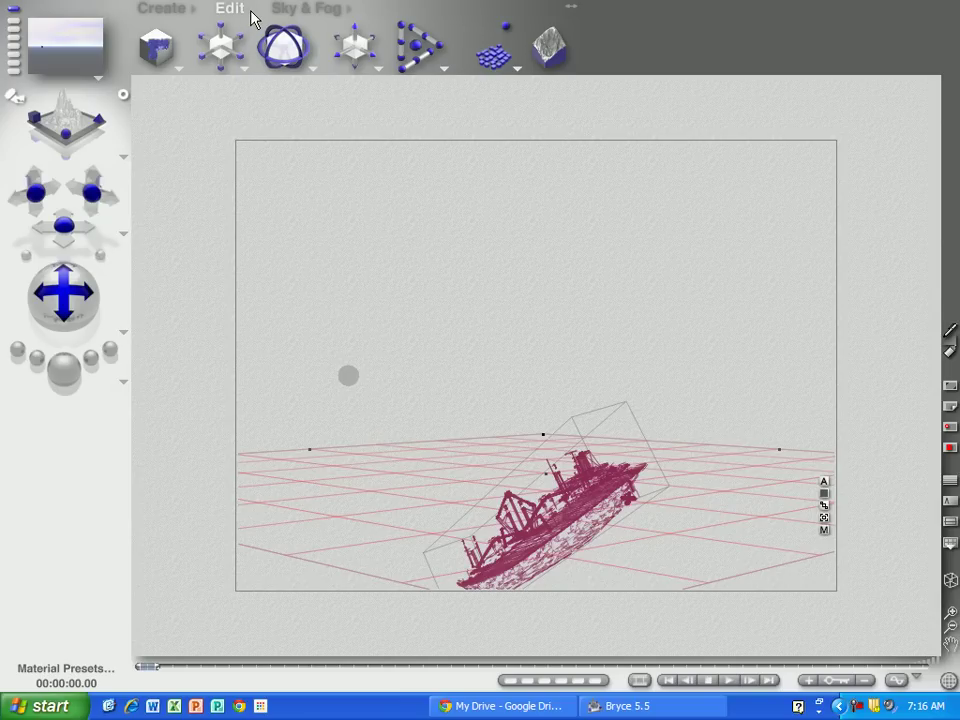
Step: Dismiss the Material Presets, then nudge Sphere 1 slightly right with Reposition X
{"action": "left_click", "coordinate": [252, 18]}
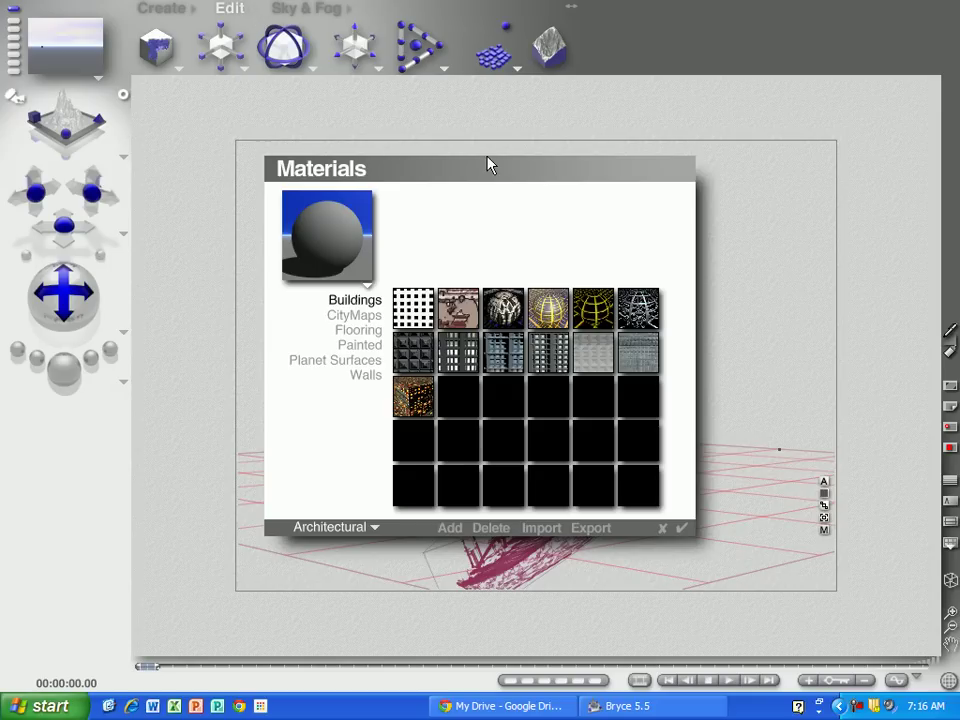
{"action": "left_click", "coordinate": [661, 529]}
{"action": "left_click", "coordinate": [341, 379]}
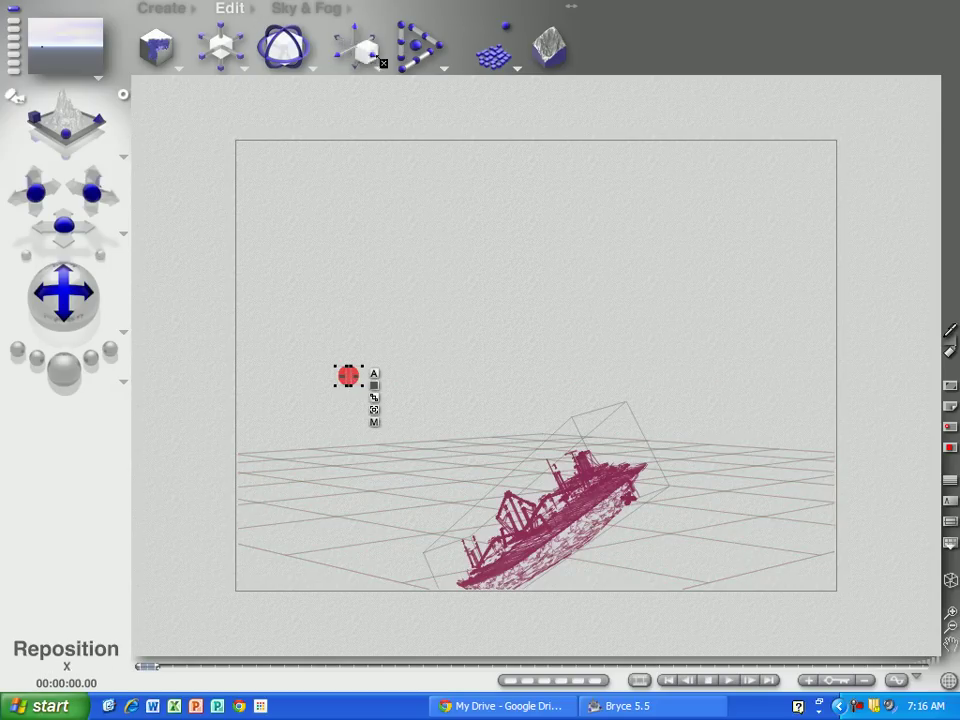
{"action": "left_click_drag", "start_coordinate": [352, 48], "coordinate": [293, 56]}
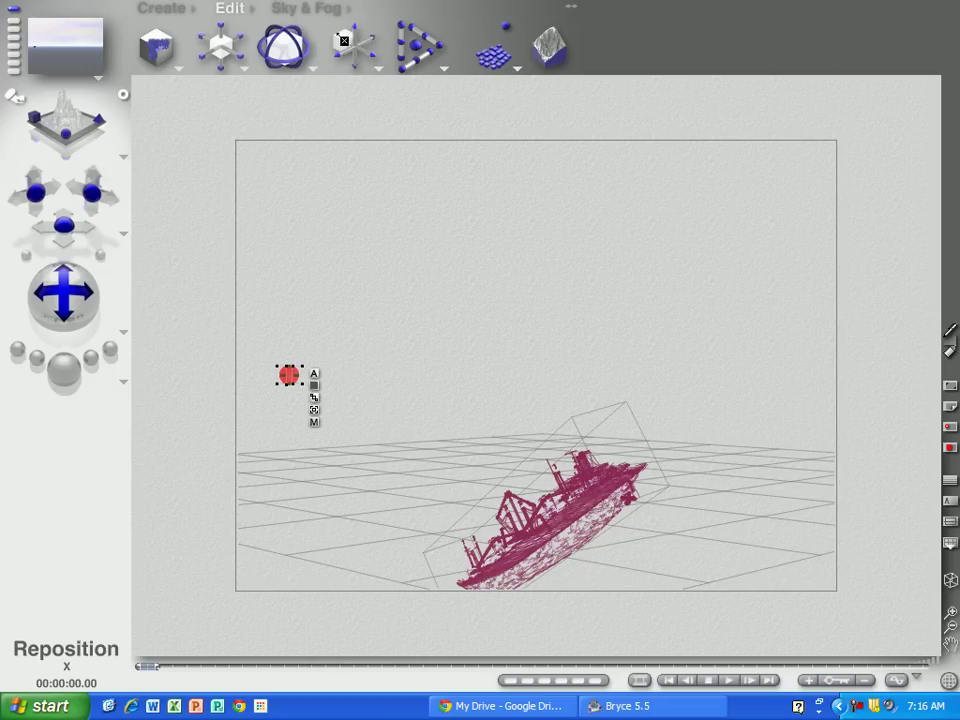
{"action": "left_click_drag", "start_coordinate": [365, 42], "coordinate": [462, 42]}
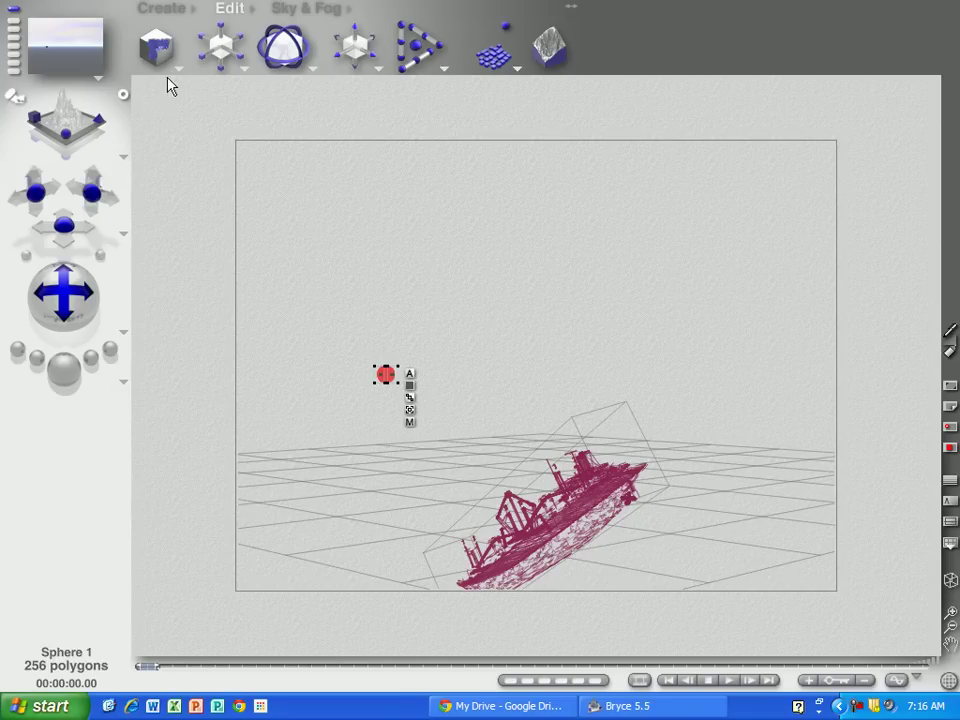
Step: Create Sphere 2 and drag it to the upper-right sky, then bring up Material Presets
{"action": "left_click", "coordinate": [168, 10]}
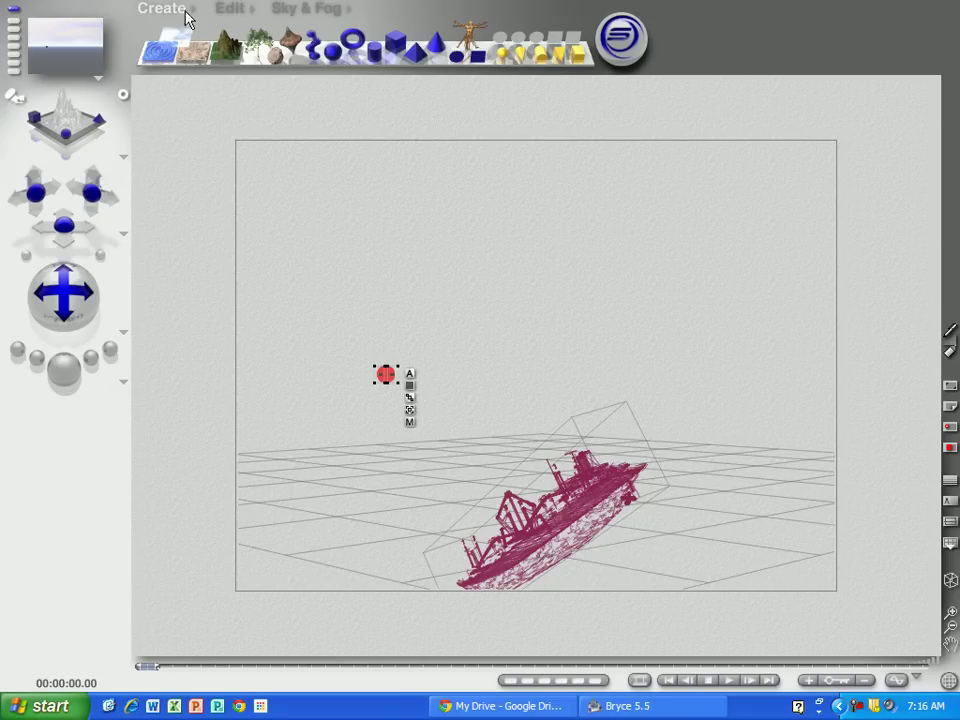
{"action": "left_click", "coordinate": [333, 50]}
{"action": "left_click_drag", "start_coordinate": [555, 413], "coordinate": [693, 257]}
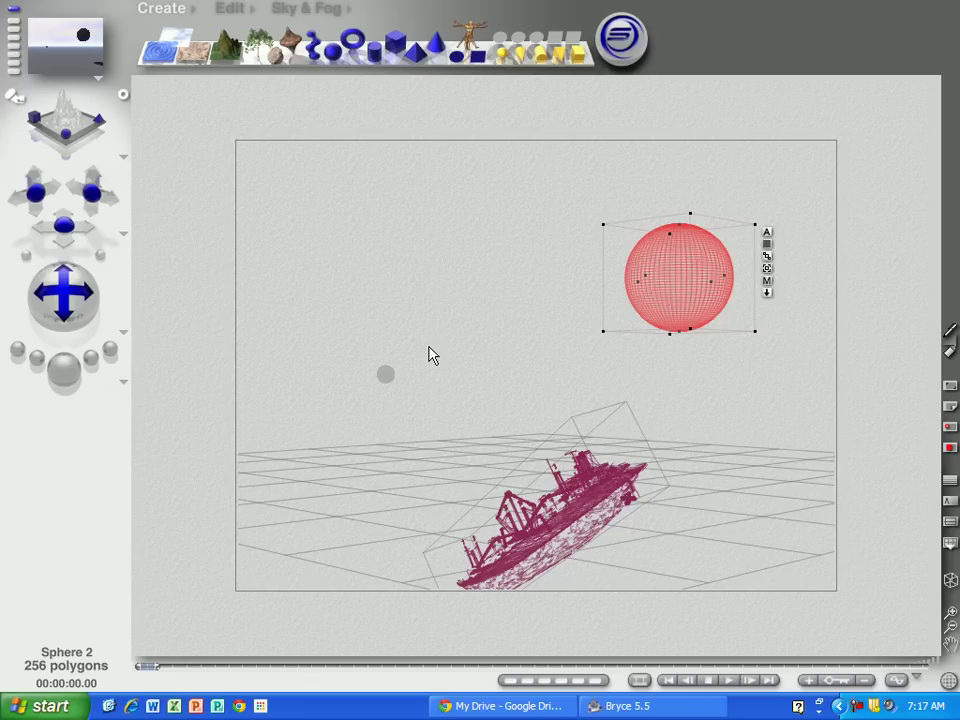
{"action": "left_click", "coordinate": [251, 8]}
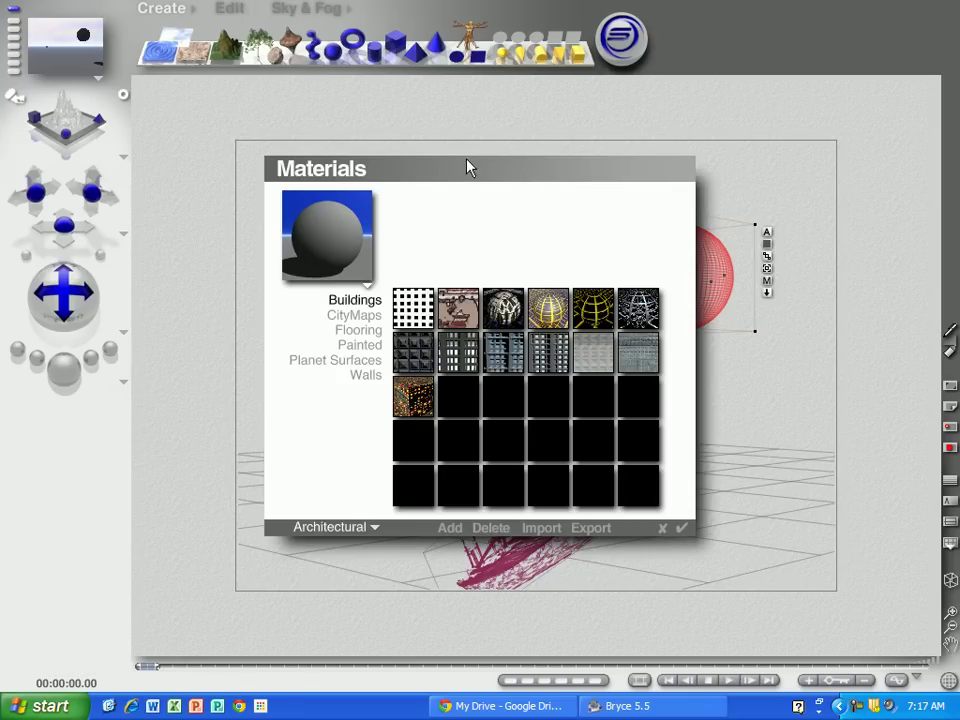
Step: Reopen the Material Presets library with Ctrl+E and show the Gemstones category
{"action": "left_click", "coordinate": [680, 527]}
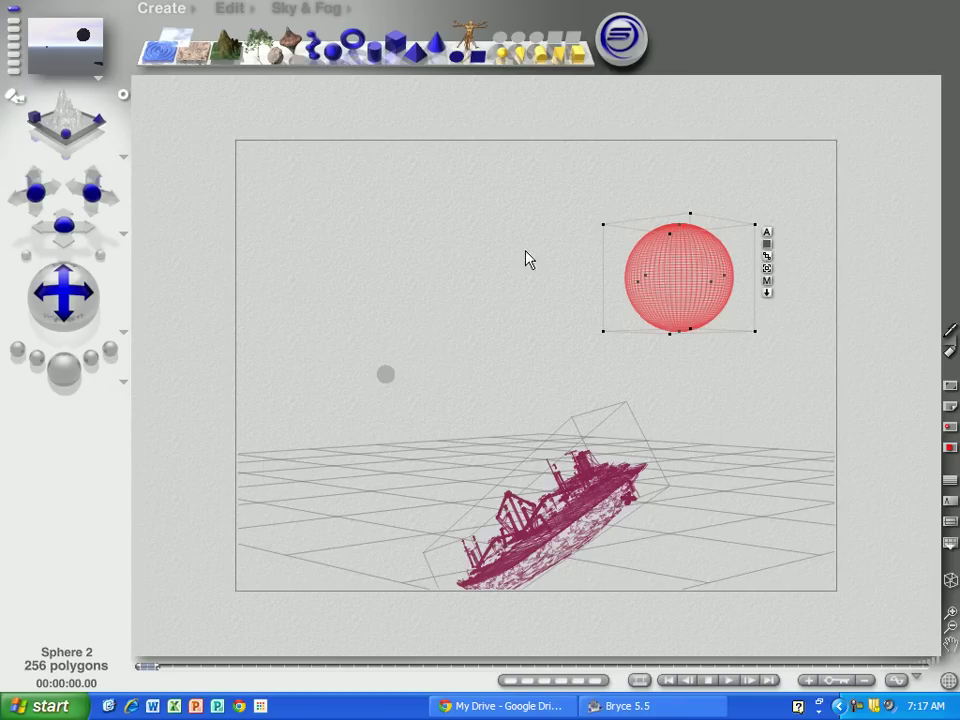
{"action": "key", "text": "ctrl+e"}
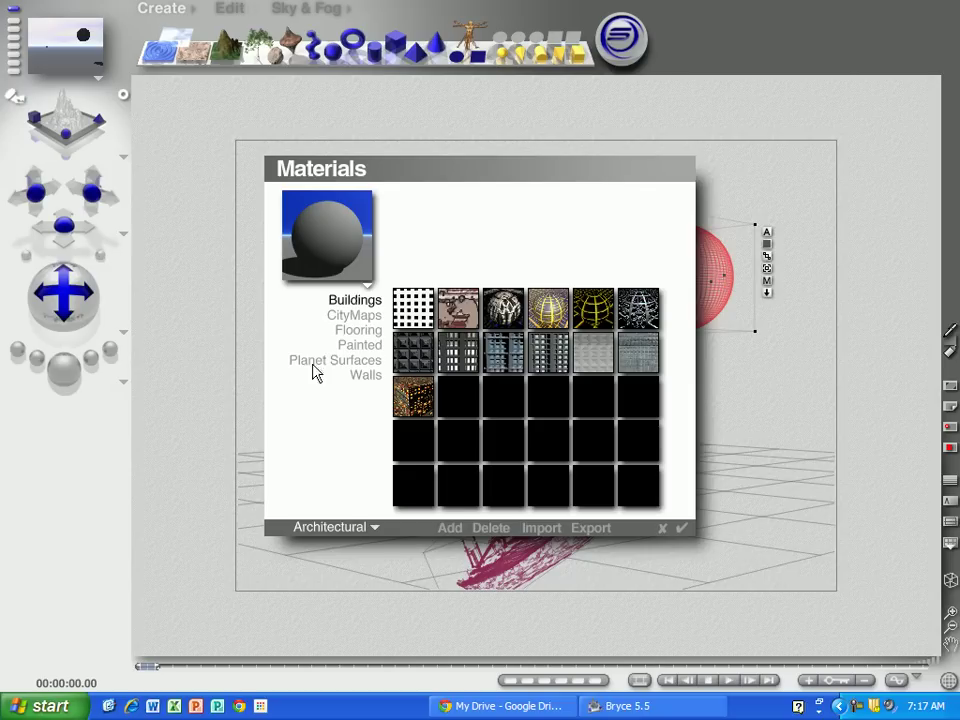
{"action": "left_click", "coordinate": [374, 532]}
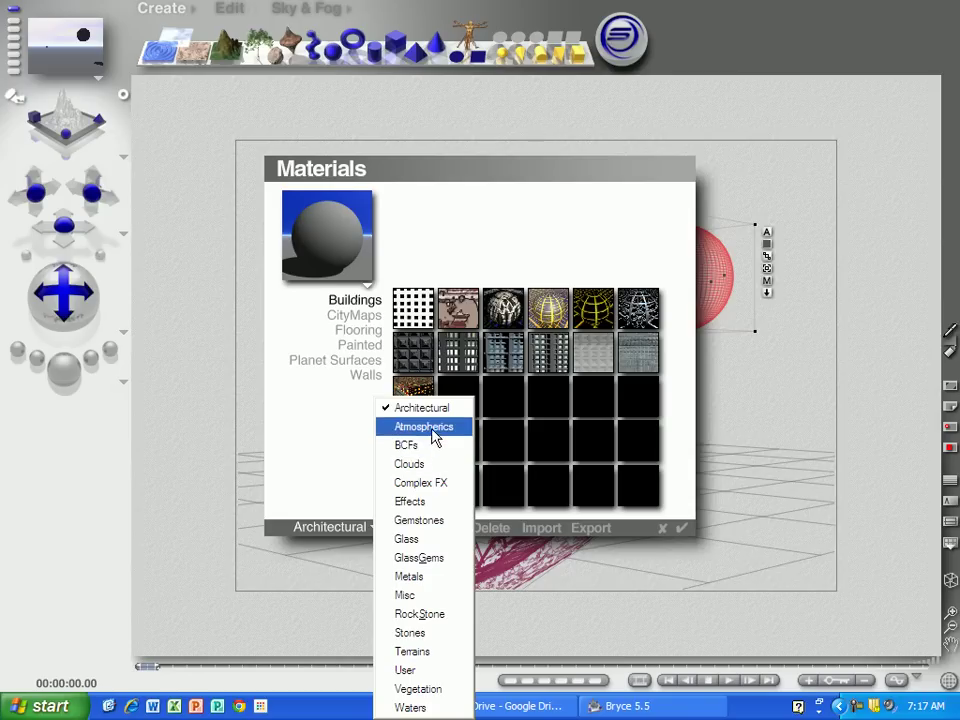
{"action": "left_click", "coordinate": [427, 521]}
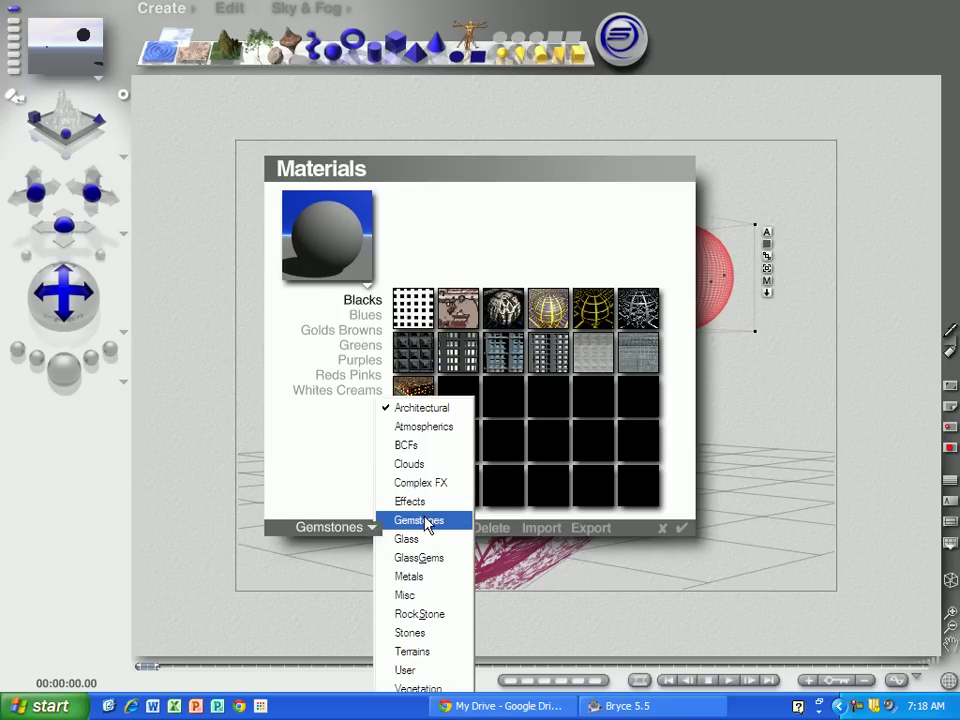
Step: Browse the gemstone groups, apply Reds Pinks' Fluorite 2 to Sphere 2, and deselect it
{"action": "left_click", "coordinate": [365, 316]}
{"action": "left_click", "coordinate": [355, 331]}
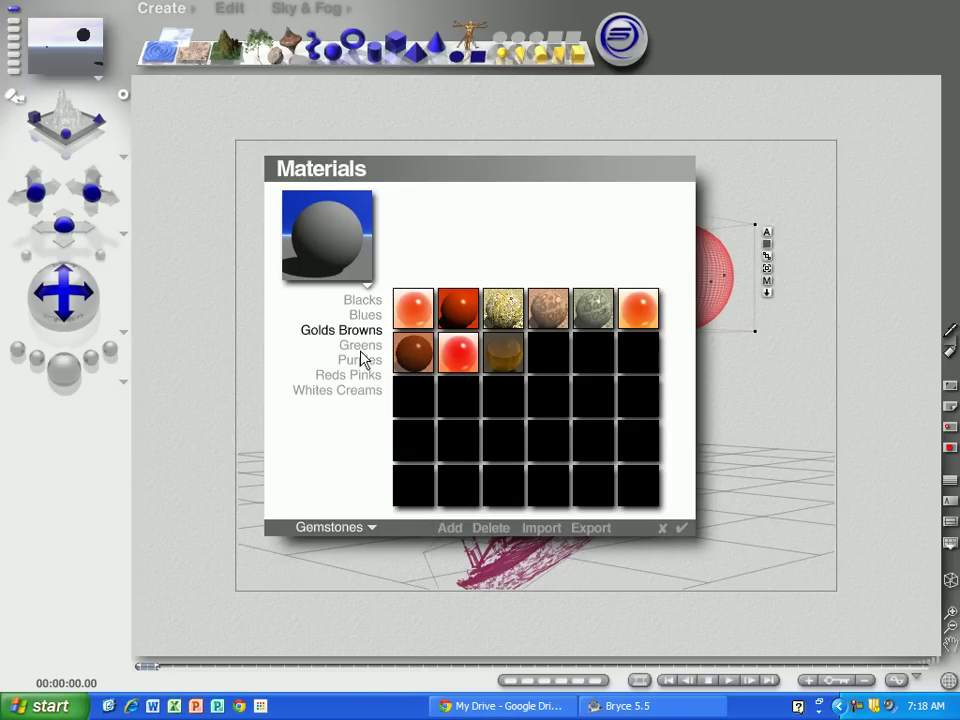
{"action": "left_click", "coordinate": [359, 347]}
{"action": "left_click", "coordinate": [363, 363]}
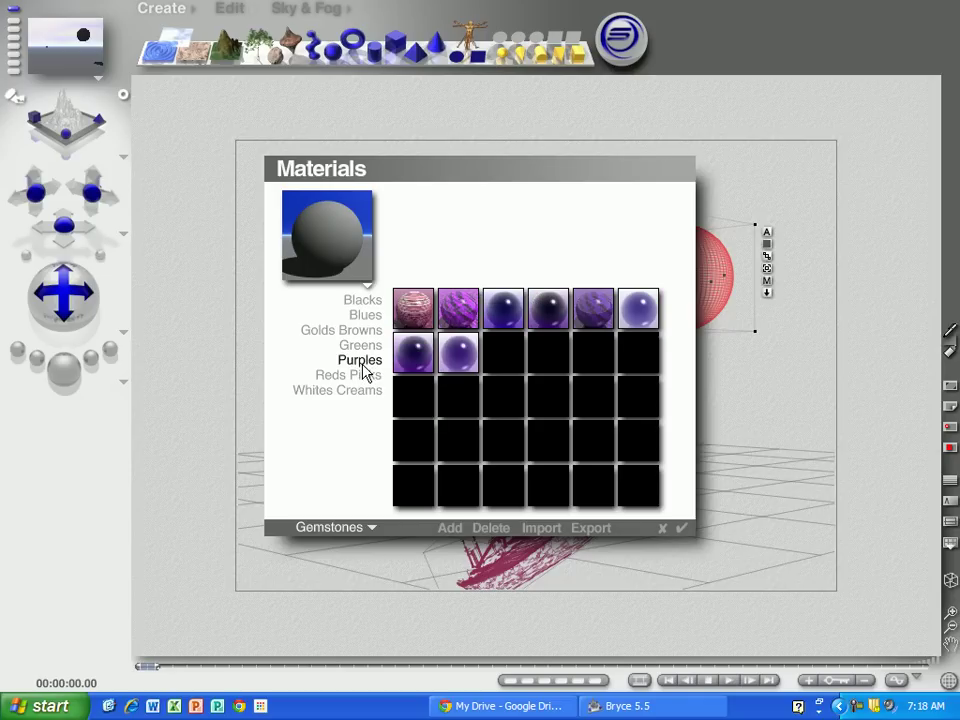
{"action": "left_click", "coordinate": [360, 378]}
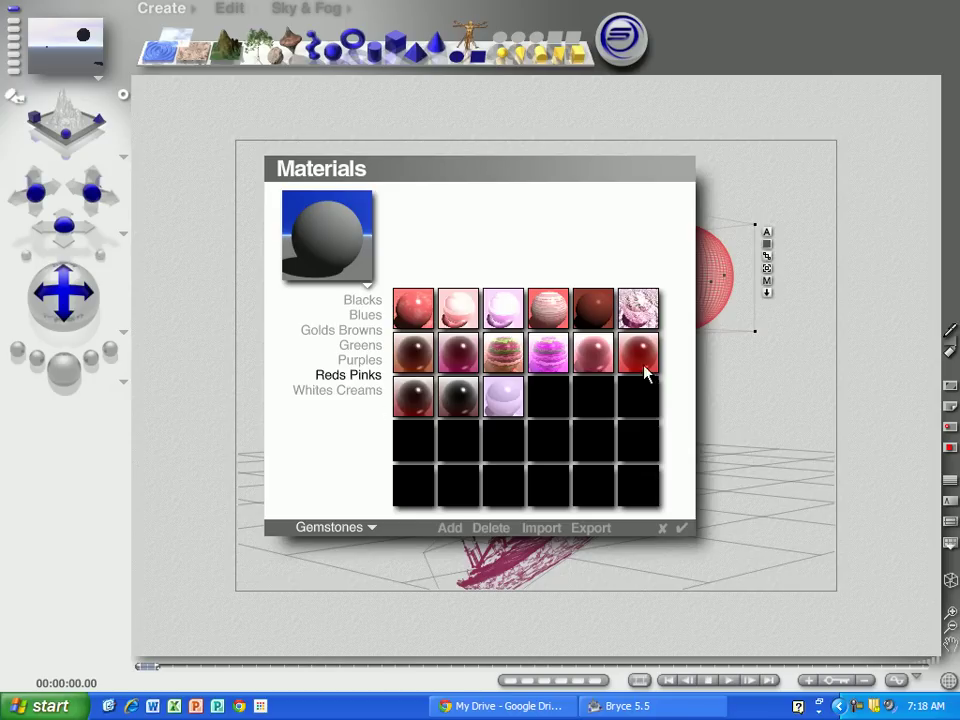
{"action": "left_click", "coordinate": [505, 355]}
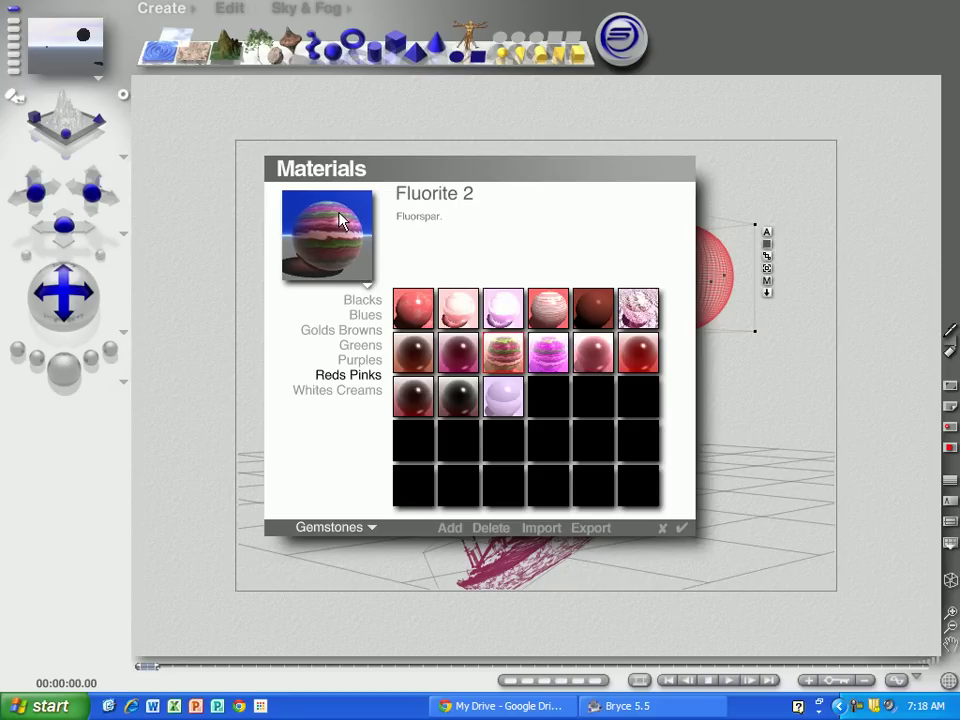
{"action": "left_click", "coordinate": [681, 527]}
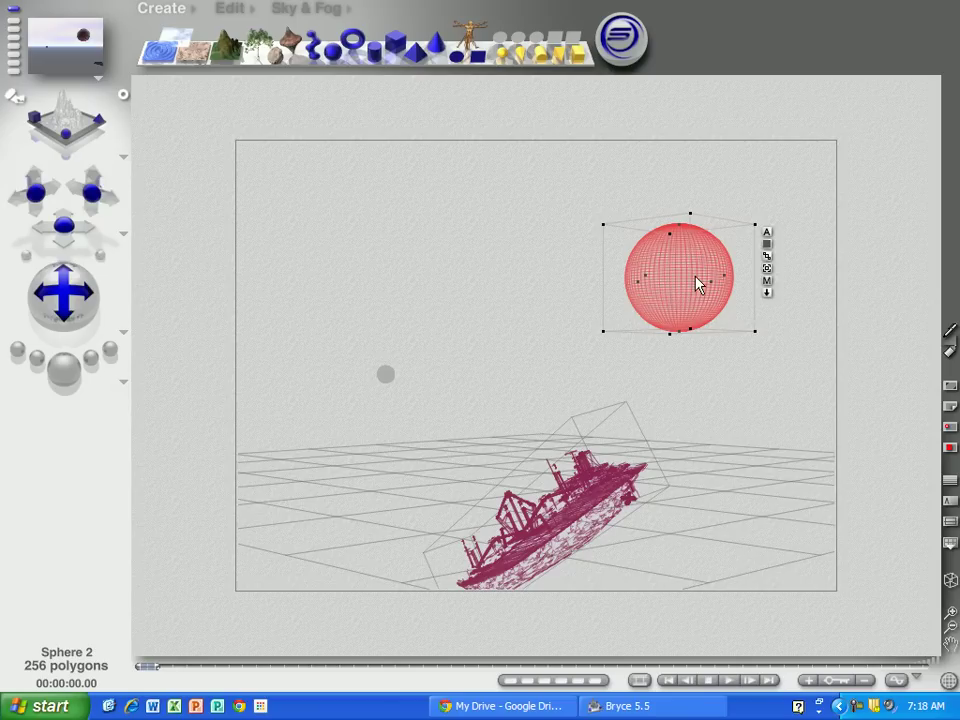
{"action": "left_click", "coordinate": [516, 274]}
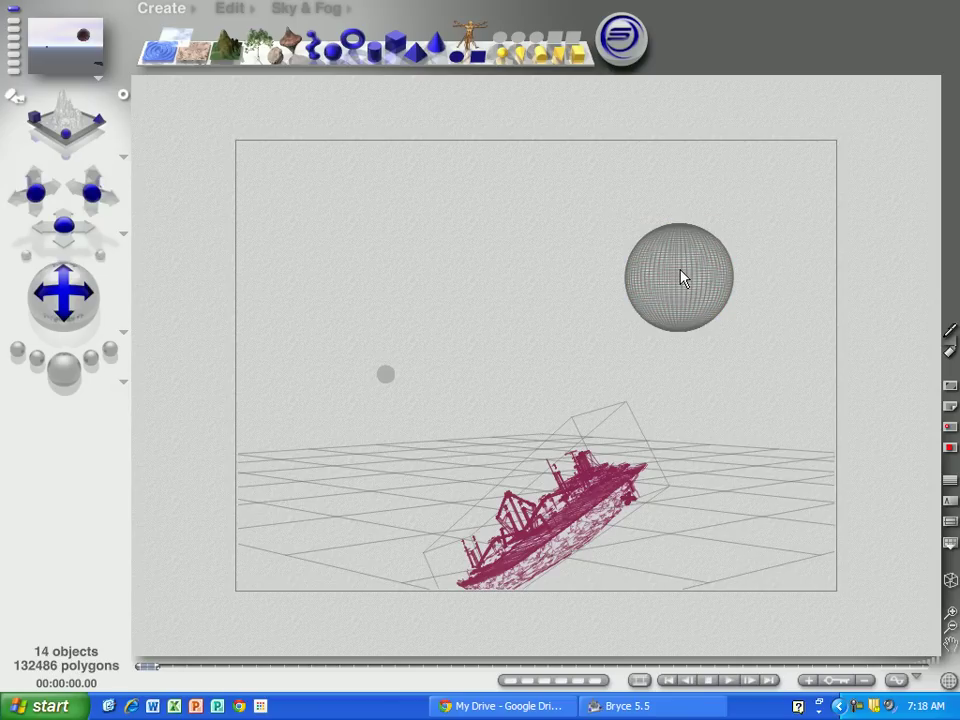
Step: Select Plane 1 and show the Waters category in Material Presets
{"action": "left_click", "coordinate": [421, 497]}
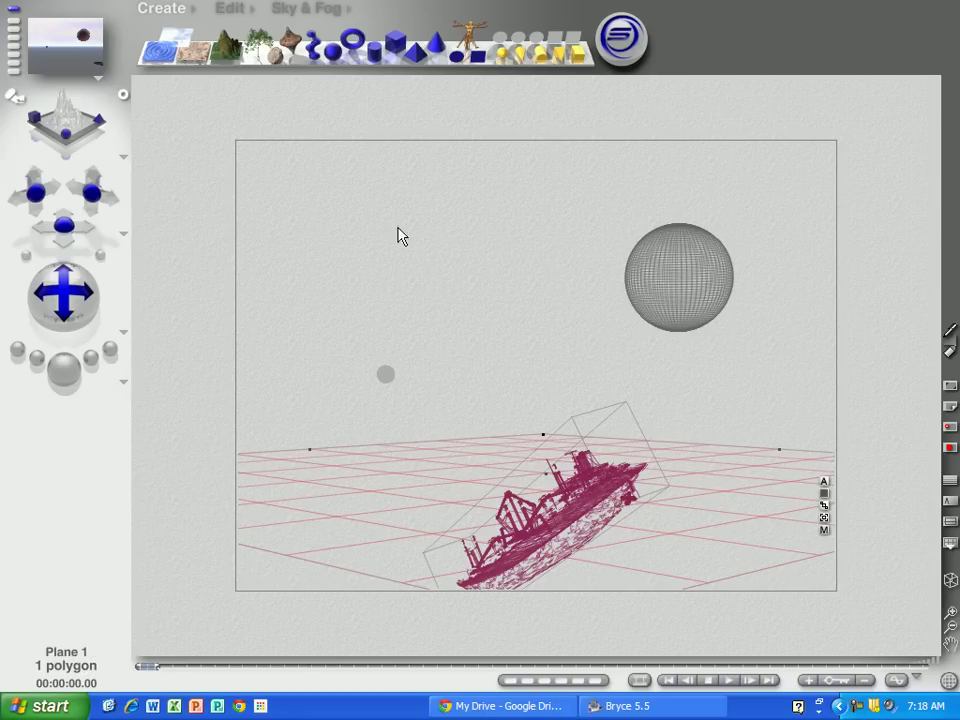
{"action": "left_click", "coordinate": [253, 14]}
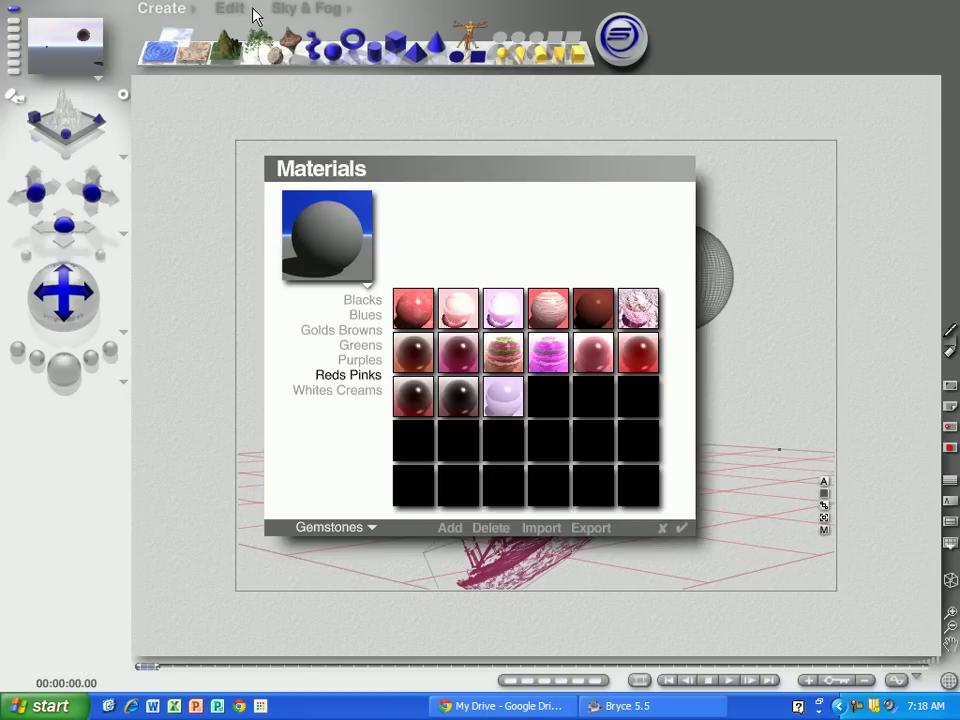
{"action": "left_click", "coordinate": [372, 533]}
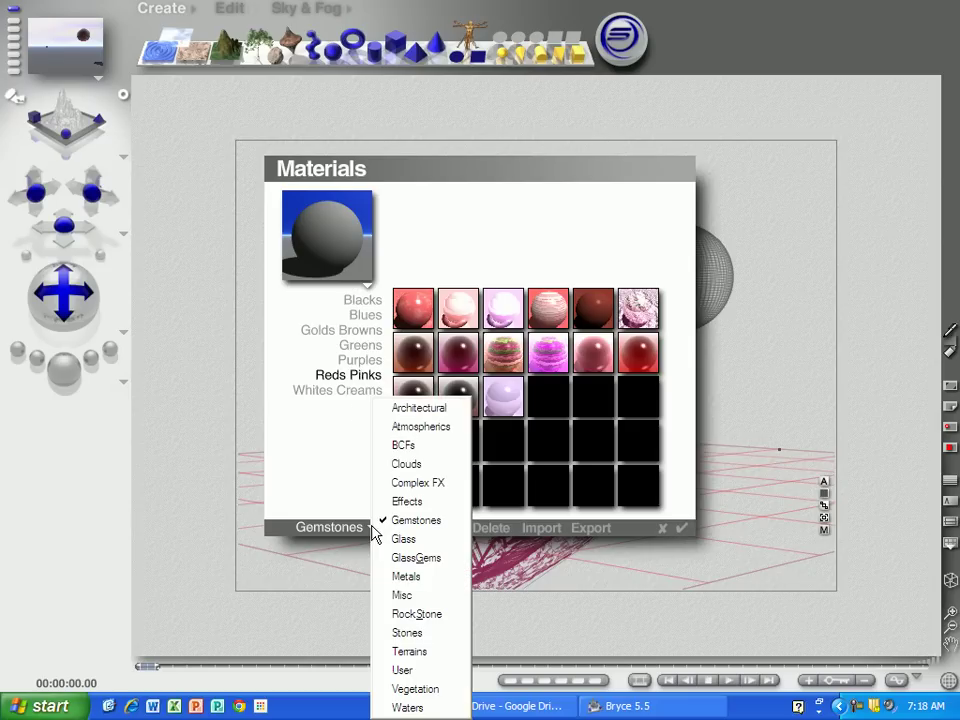
{"action": "left_click", "coordinate": [418, 703]}
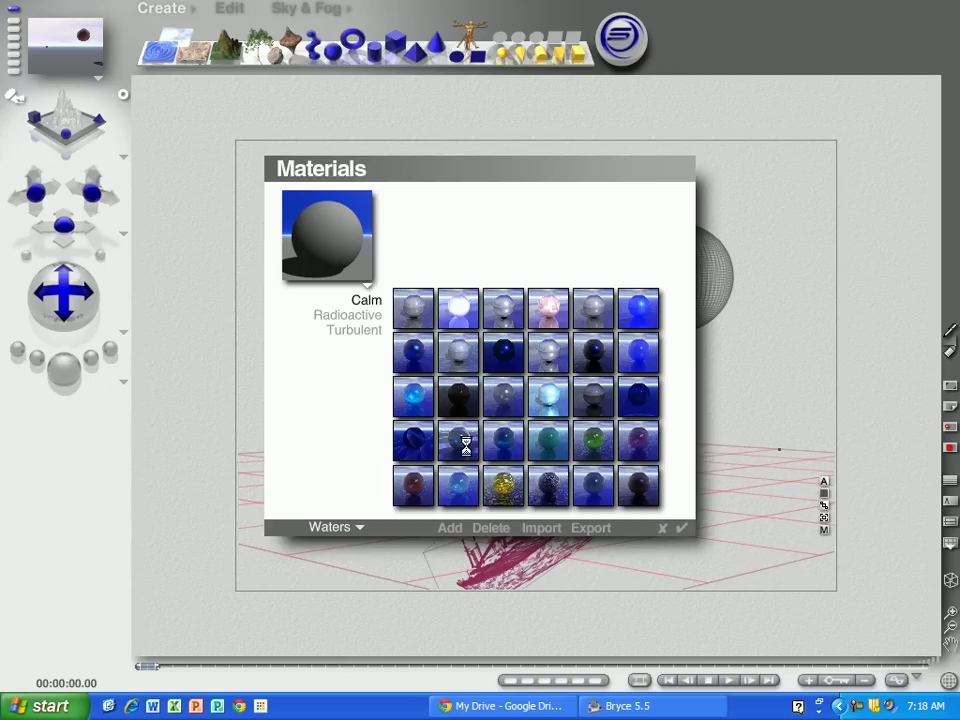
Step: Browse the Radioactive and Turbulent waters, then apply Calm's Nice Water to the plane
{"action": "left_click", "coordinate": [465, 356]}
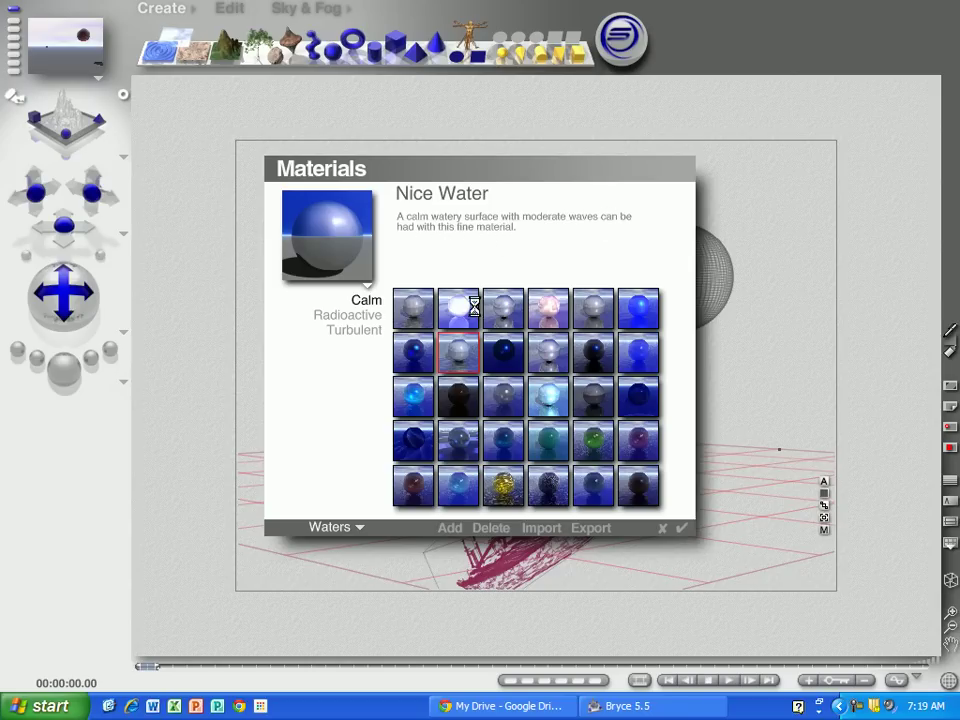
{"action": "left_click", "coordinate": [338, 314]}
{"action": "left_click", "coordinate": [342, 330]}
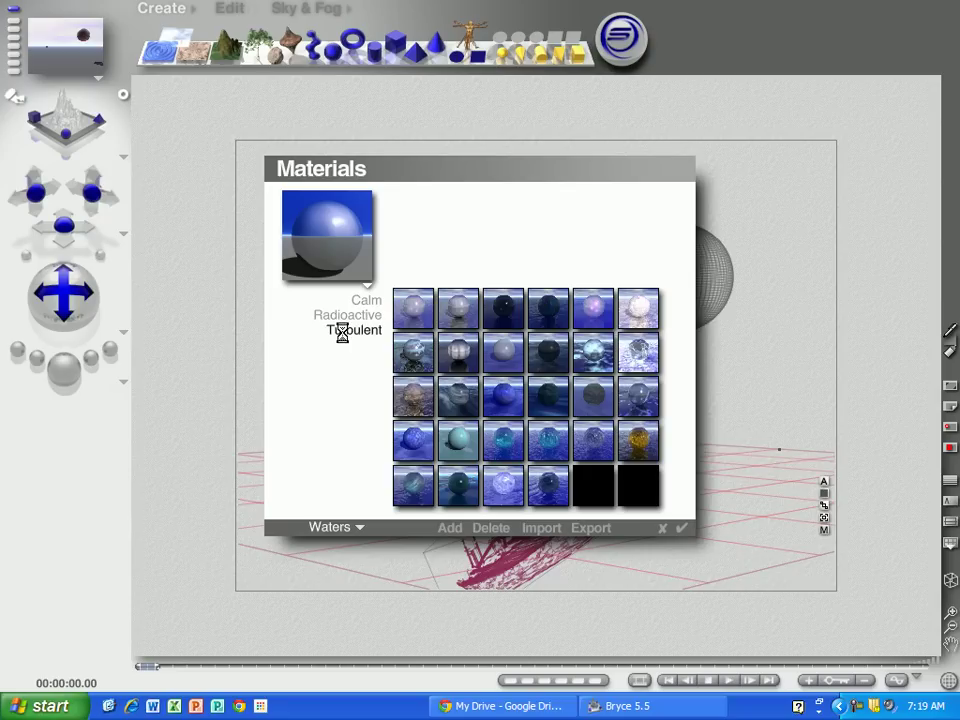
{"action": "left_click", "coordinate": [362, 300]}
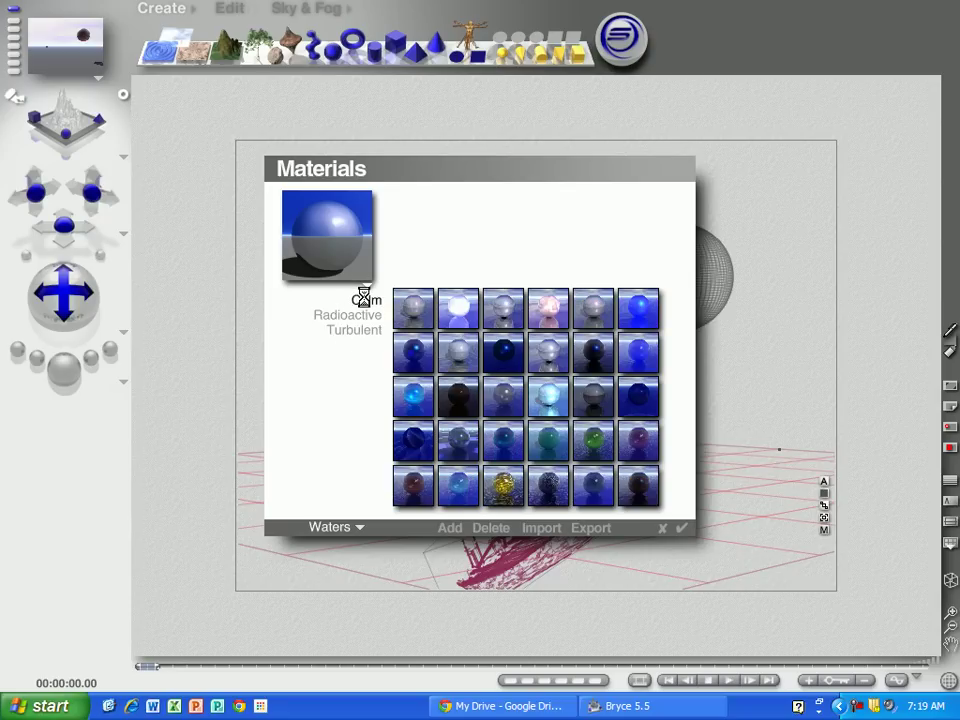
{"action": "left_click", "coordinate": [449, 344]}
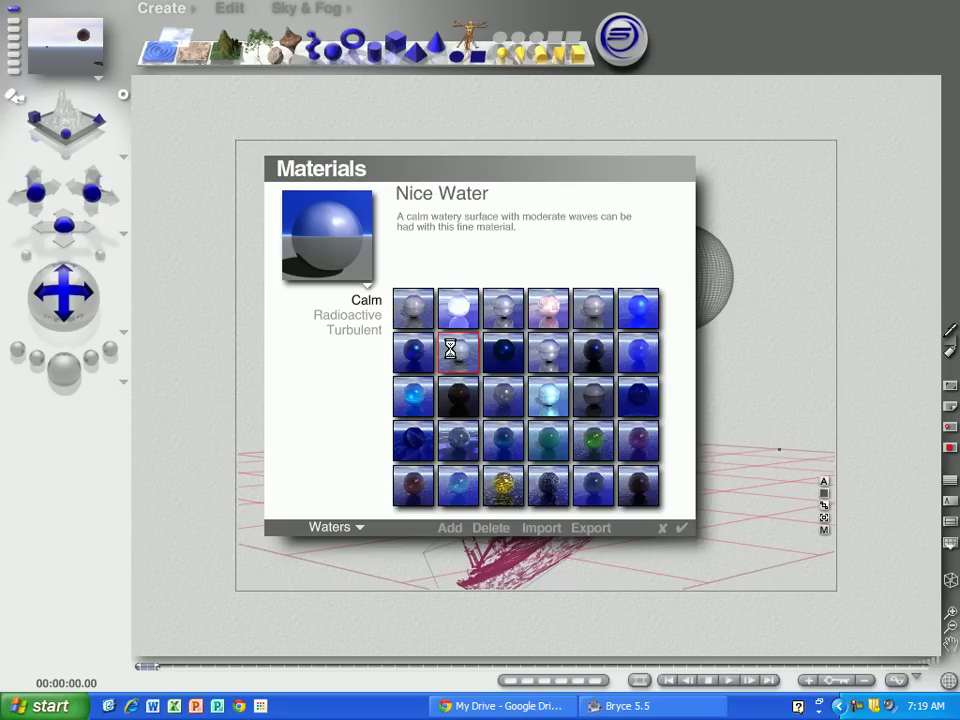
{"action": "left_click", "coordinate": [680, 529]}
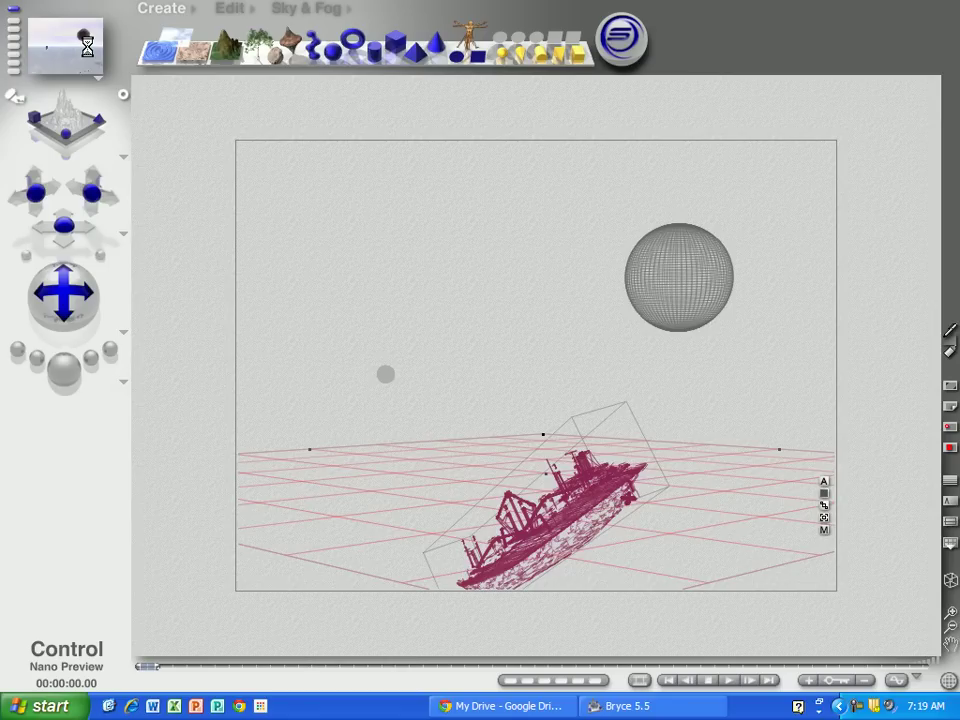
Step: Switch to Sky & Fog and browse the sky presets without choosing one
{"action": "left_click", "coordinate": [310, 10]}
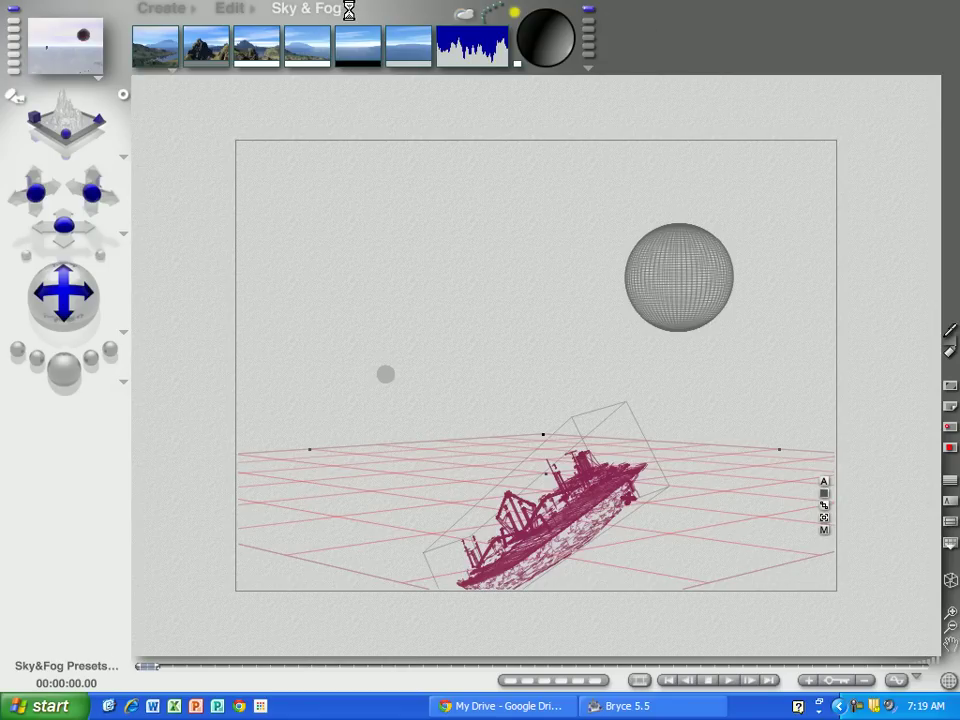
{"action": "left_click", "coordinate": [348, 10]}
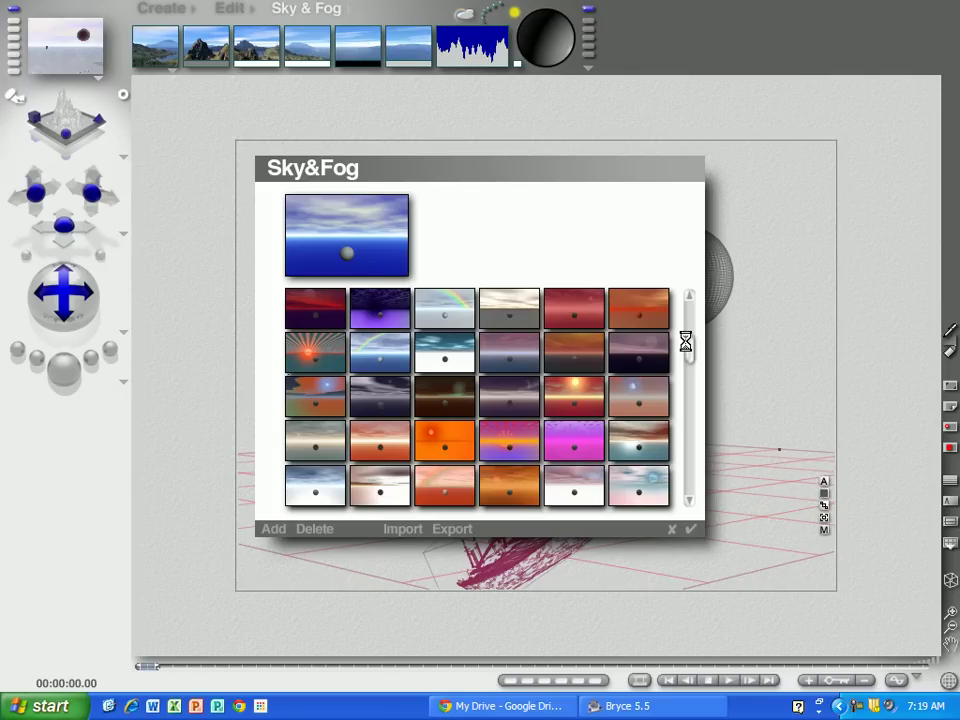
{"action": "left_click", "coordinate": [670, 527]}
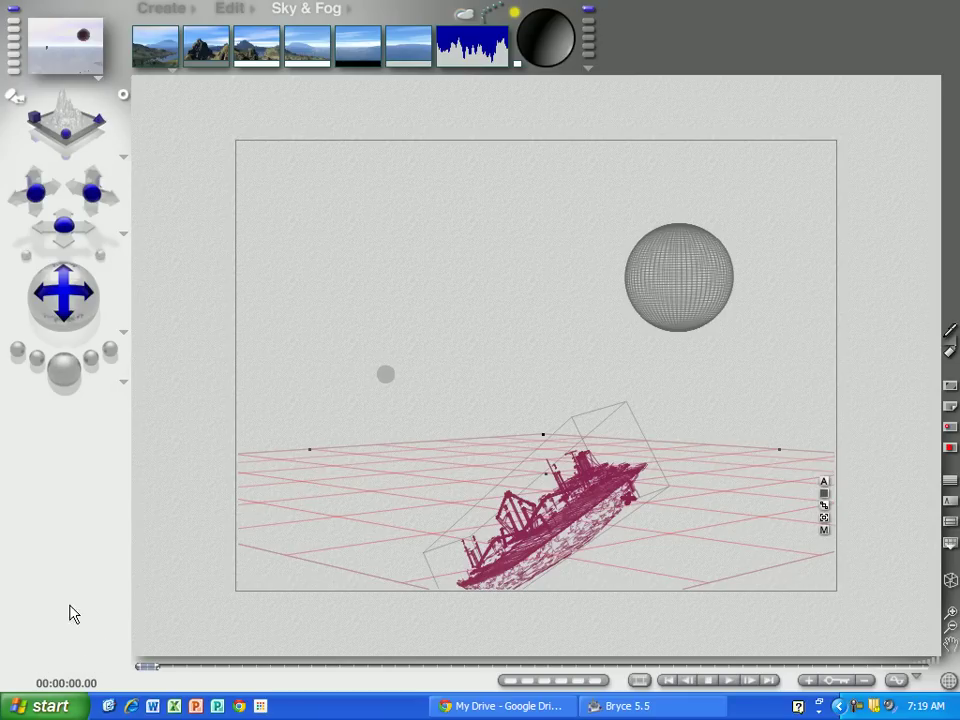
{"action": "left_click", "coordinate": [63, 372]}
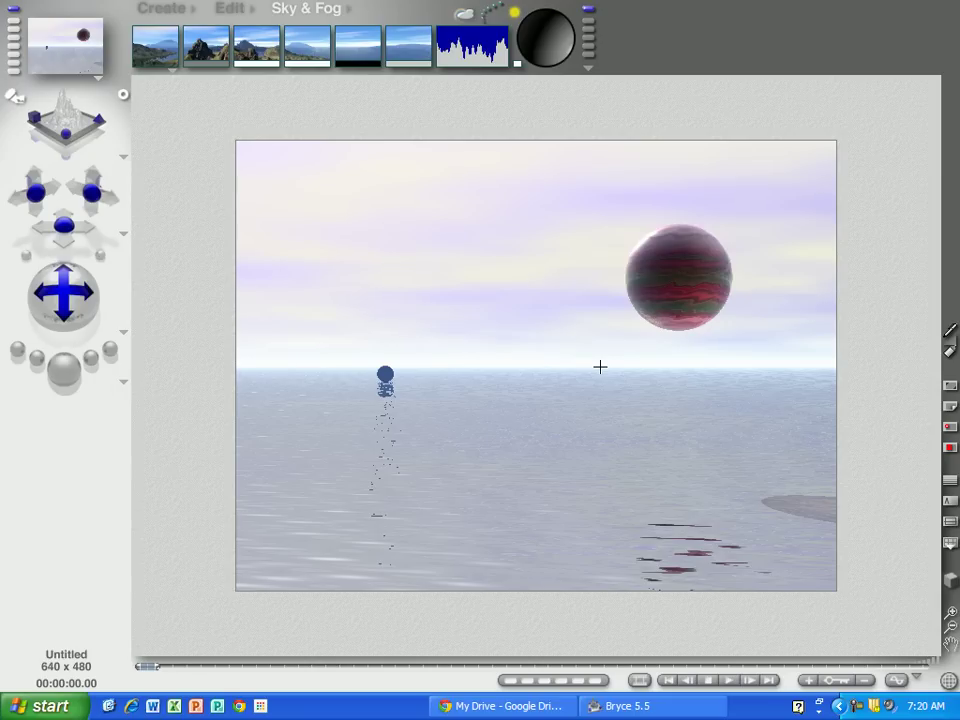
{"action": "left_click", "coordinate": [63, 365]}
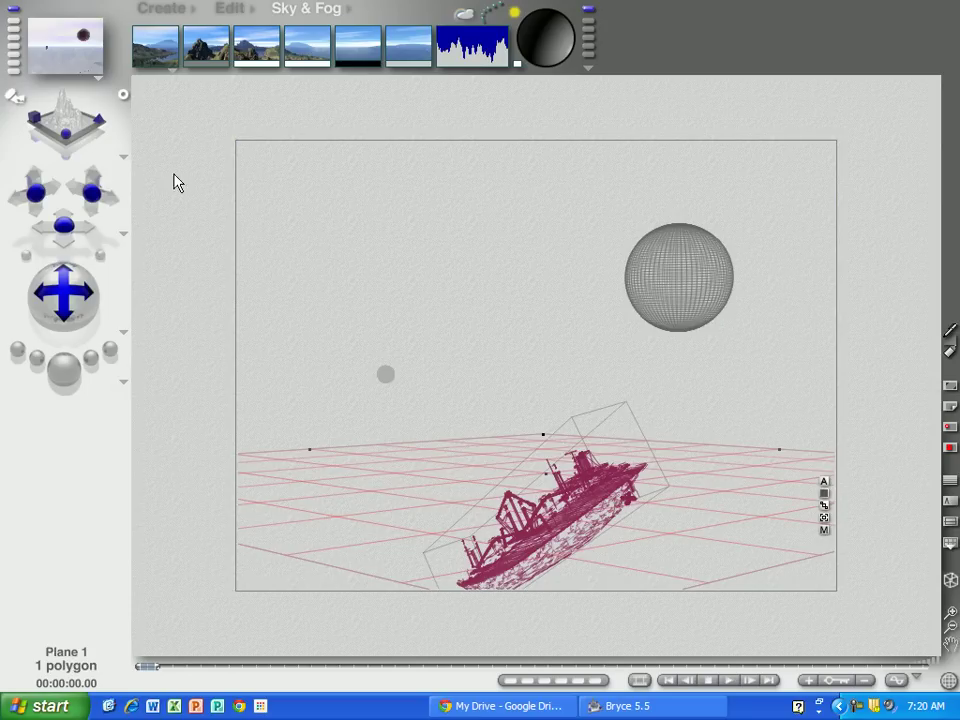
Step: In From Right view, lift the Bahrain ship up through the water surface
{"action": "left_click", "coordinate": [123, 159]}
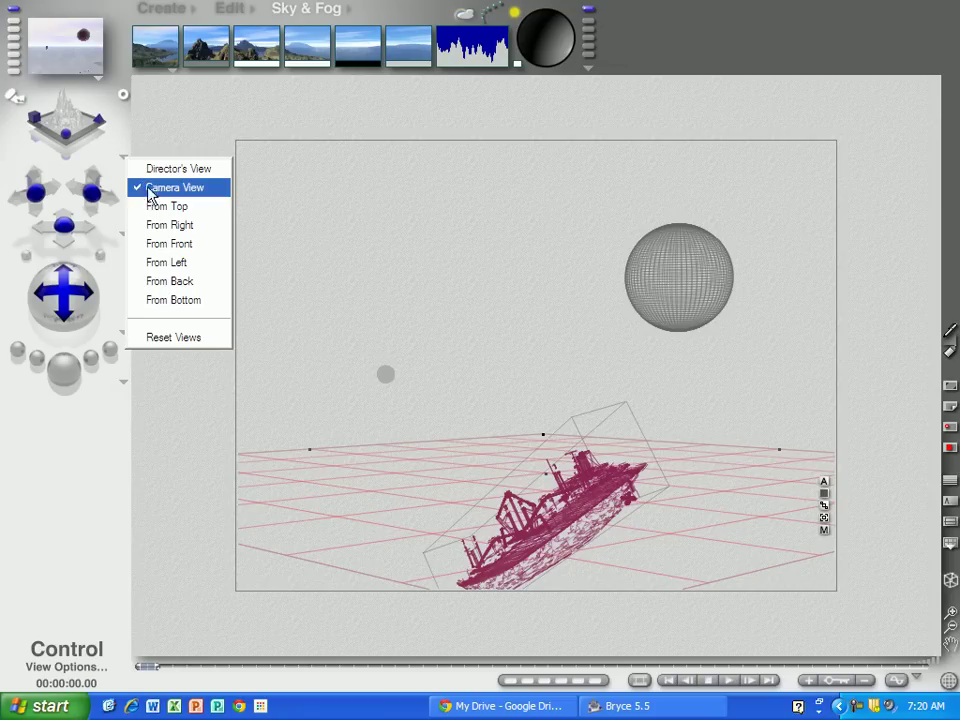
{"action": "left_click", "coordinate": [169, 225]}
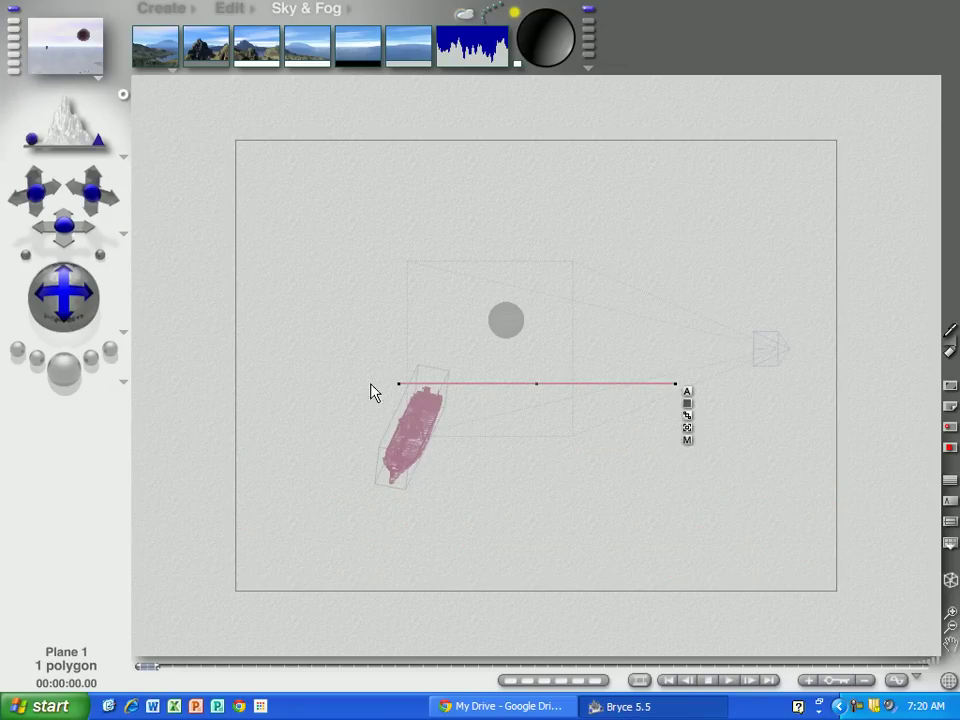
{"action": "left_click_drag", "start_coordinate": [407, 444], "coordinate": [511, 377]}
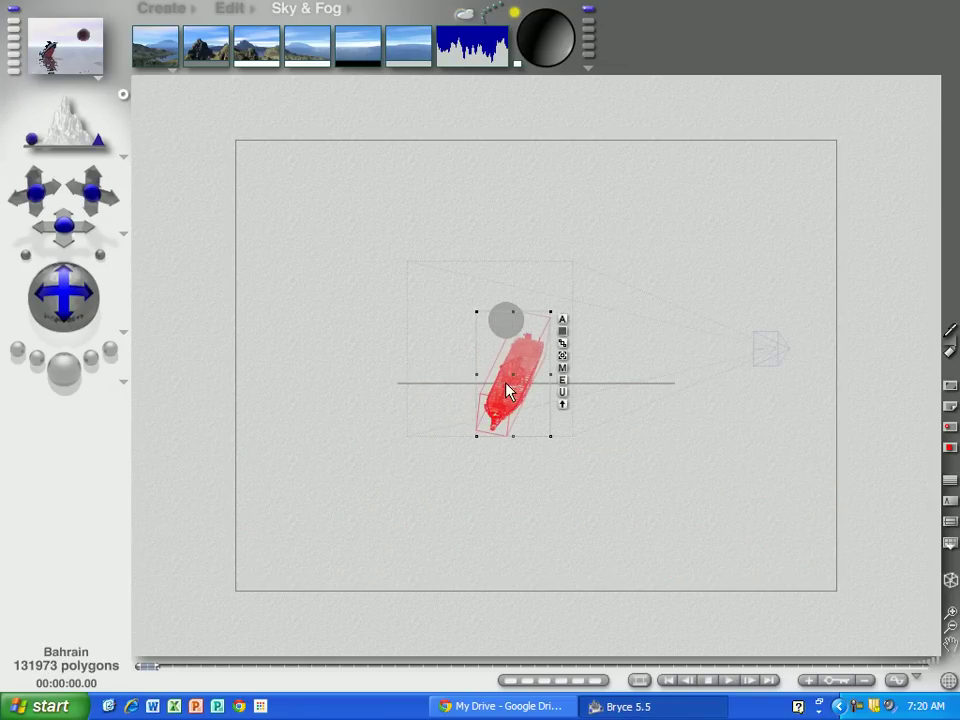
Step: In From Top view, slide the ship beside the small sphere and test-render it
{"action": "left_click", "coordinate": [124, 161]}
{"action": "left_click", "coordinate": [152, 208]}
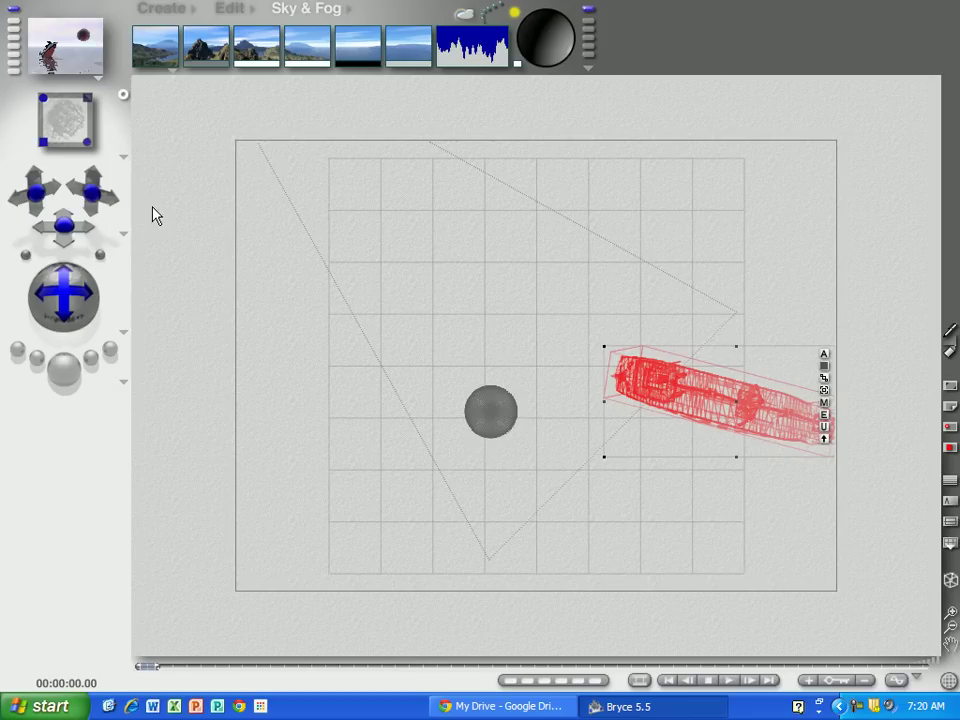
{"action": "mouse_move", "coordinate": [772, 416]}
{"action": "left_mouse_down"}
{"action": "mouse_move", "coordinate": [701, 407]}
{"action": "mouse_move", "coordinate": [660, 373]}
{"action": "left_mouse_up"}
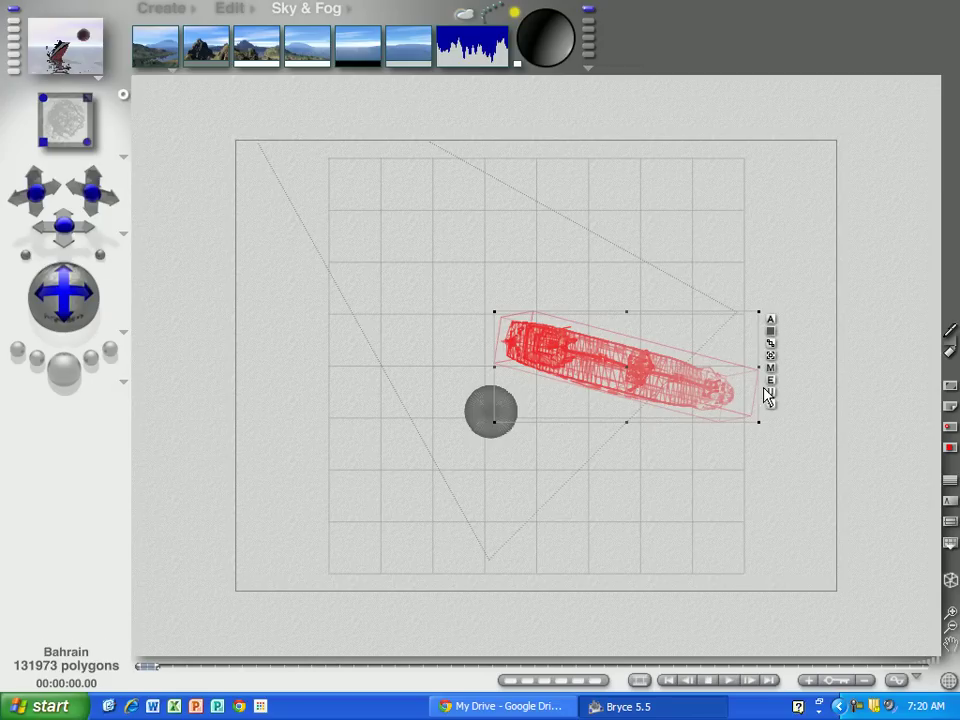
{"action": "left_click", "coordinate": [60, 372]}
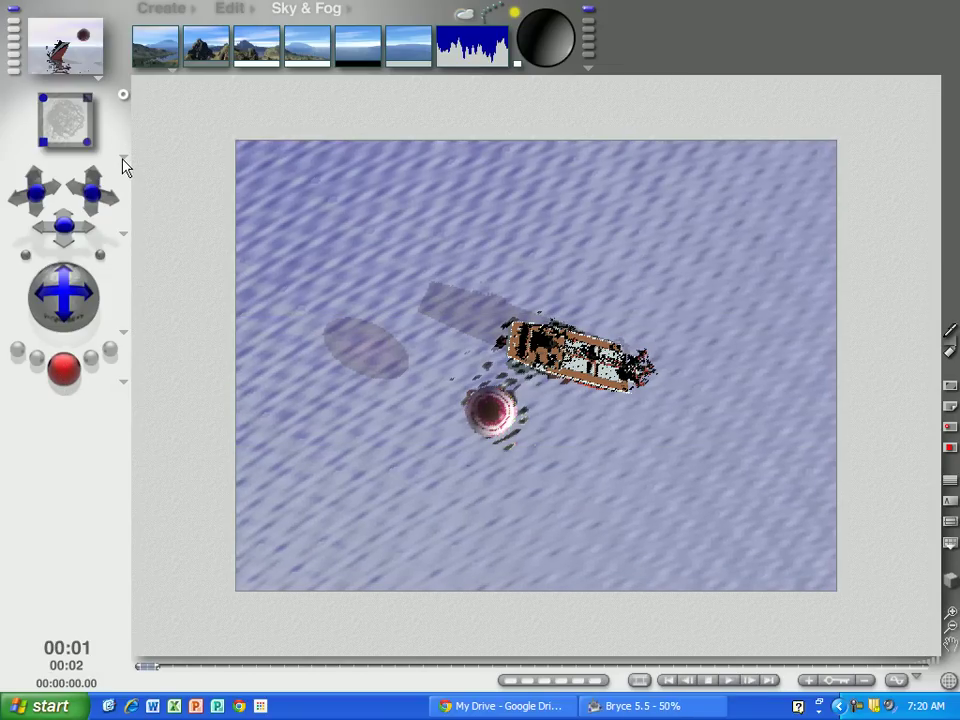
{"action": "left_click", "coordinate": [63, 228]}
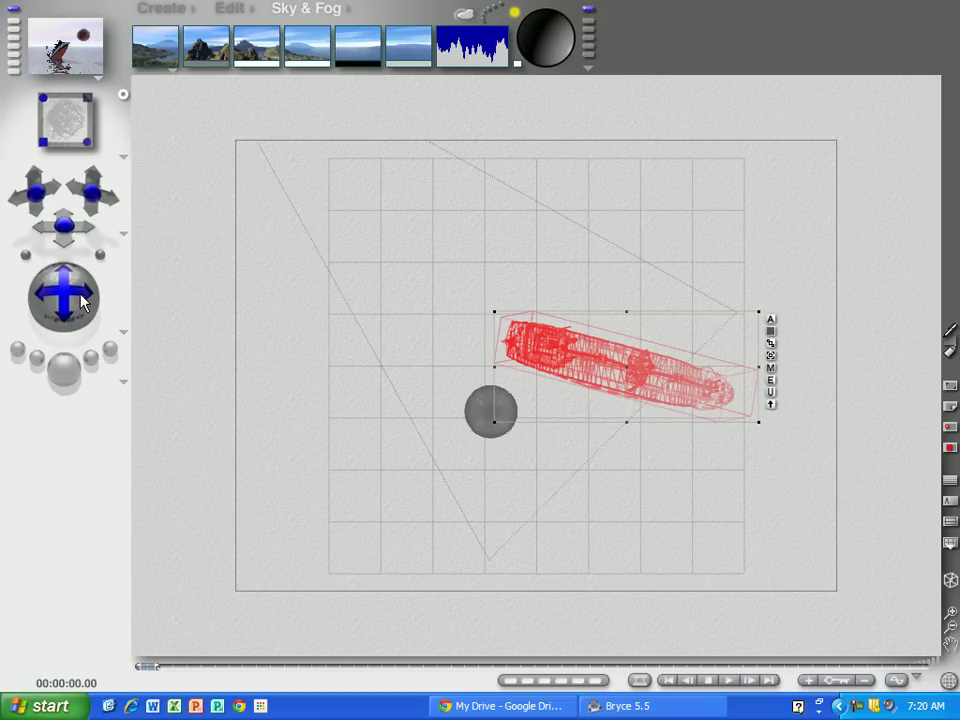
Step: Return to Camera View and render the ship sinking beside the small sphere
{"action": "left_click", "coordinate": [123, 161]}
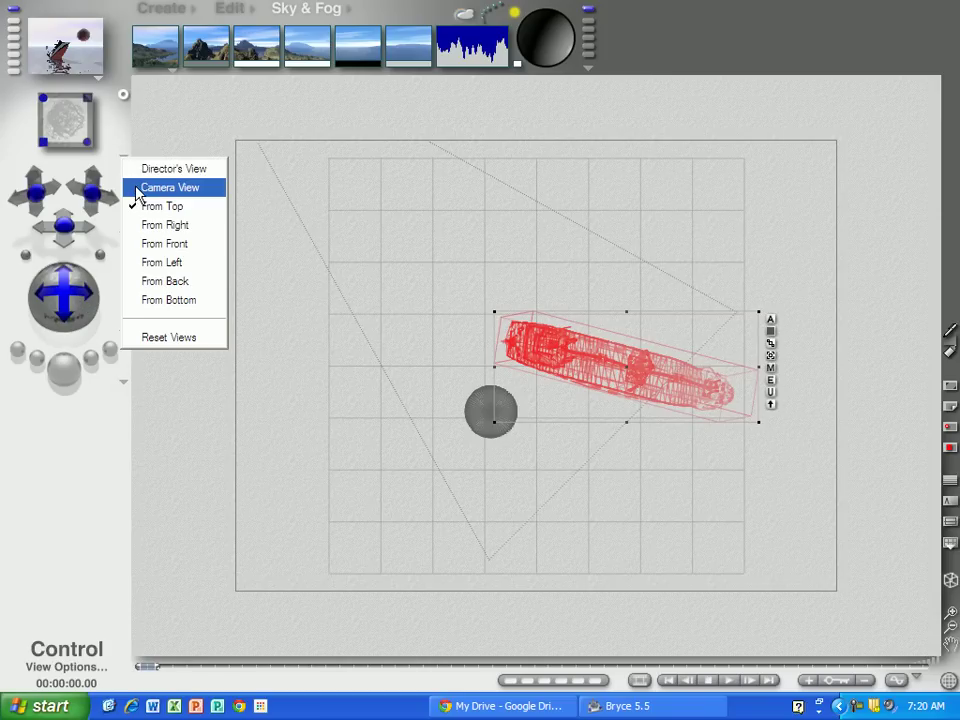
{"action": "left_click", "coordinate": [137, 188]}
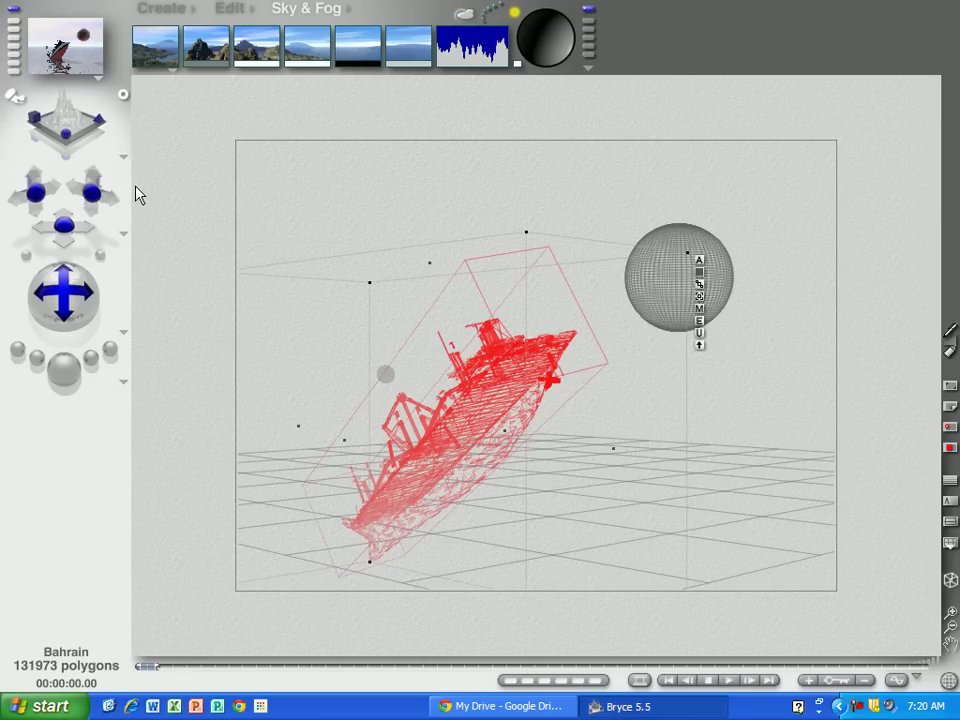
{"action": "left_click", "coordinate": [62, 366]}
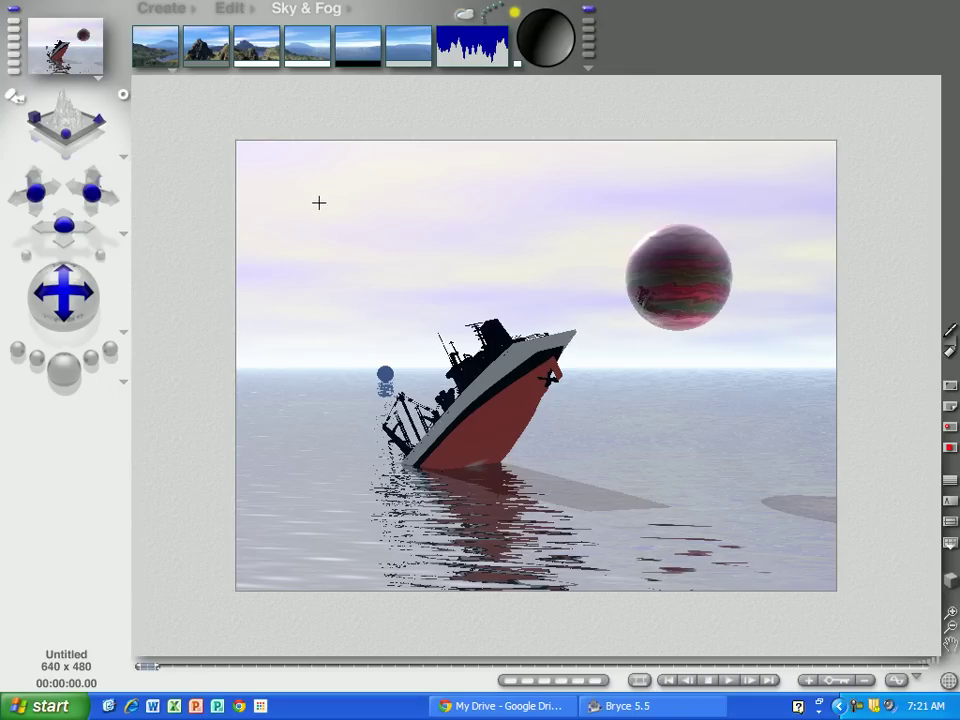
{"action": "left_click", "coordinate": [590, 472]}
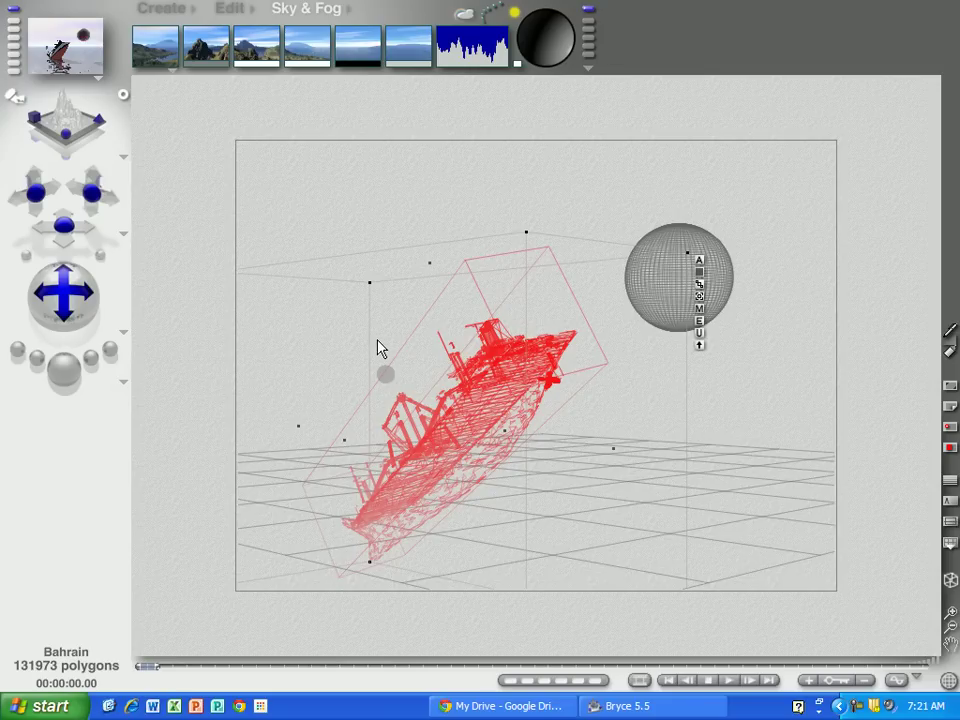
Step: Select the small moon sphere and drag it up into the upper-left sky
{"action": "key", "text": "Tab"}
{"action": "key", "text": "Tab"}
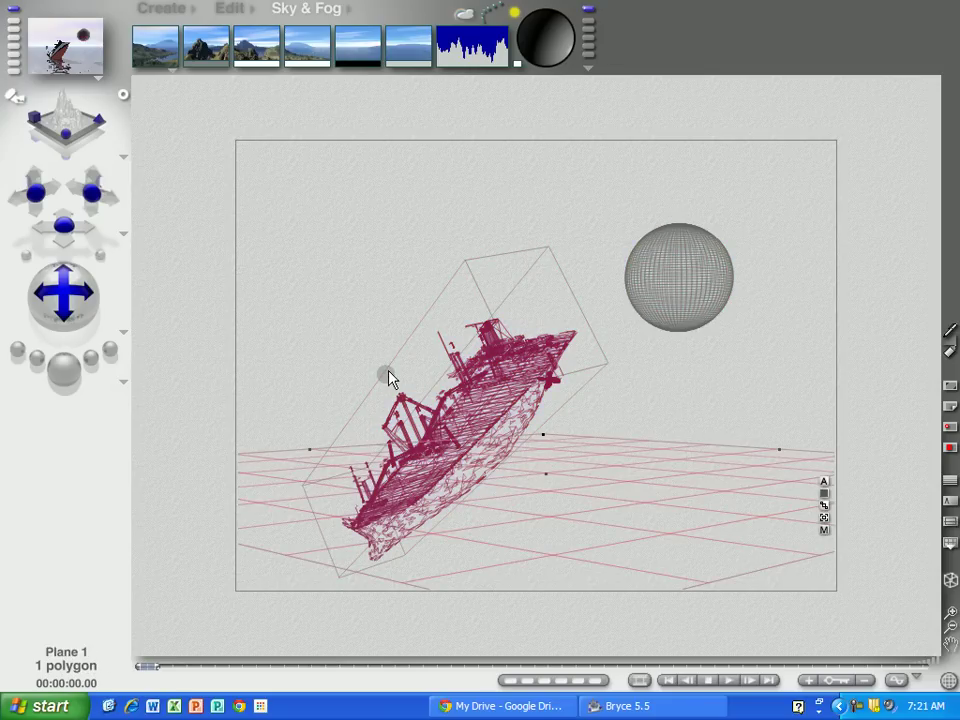
{"action": "left_click", "coordinate": [386, 375]}
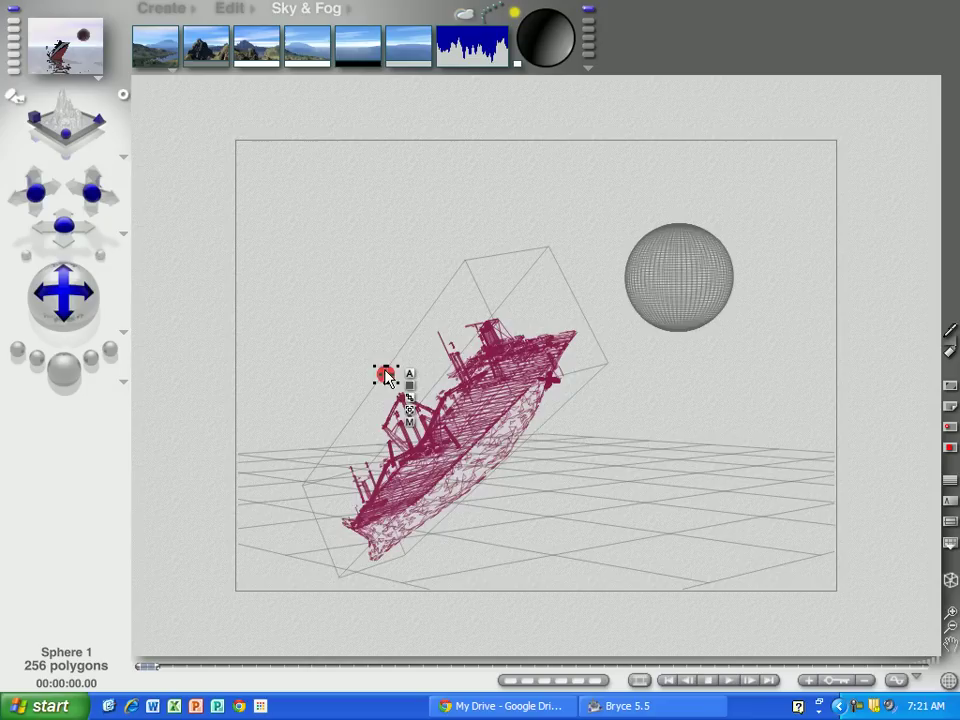
{"action": "left_click_drag", "start_coordinate": [386, 375], "coordinate": [304, 214]}
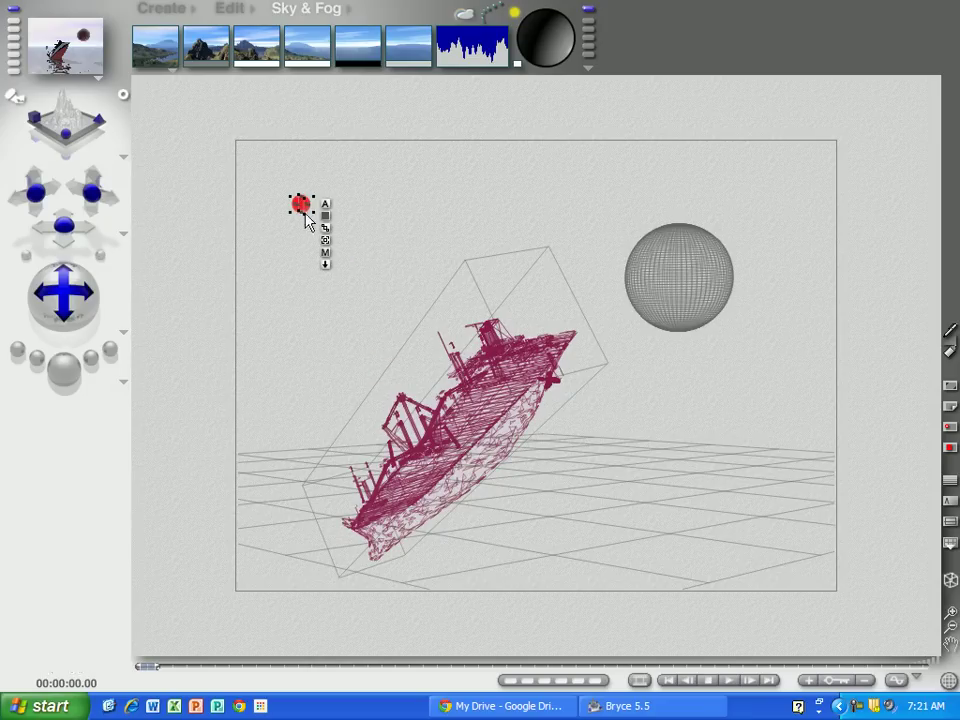
Step: Cycle the selection through the scene objects back to Sphere 1
{"action": "key", "text": "Tab"}
{"action": "key", "text": "Tab"}
{"action": "key", "text": "Tab"}
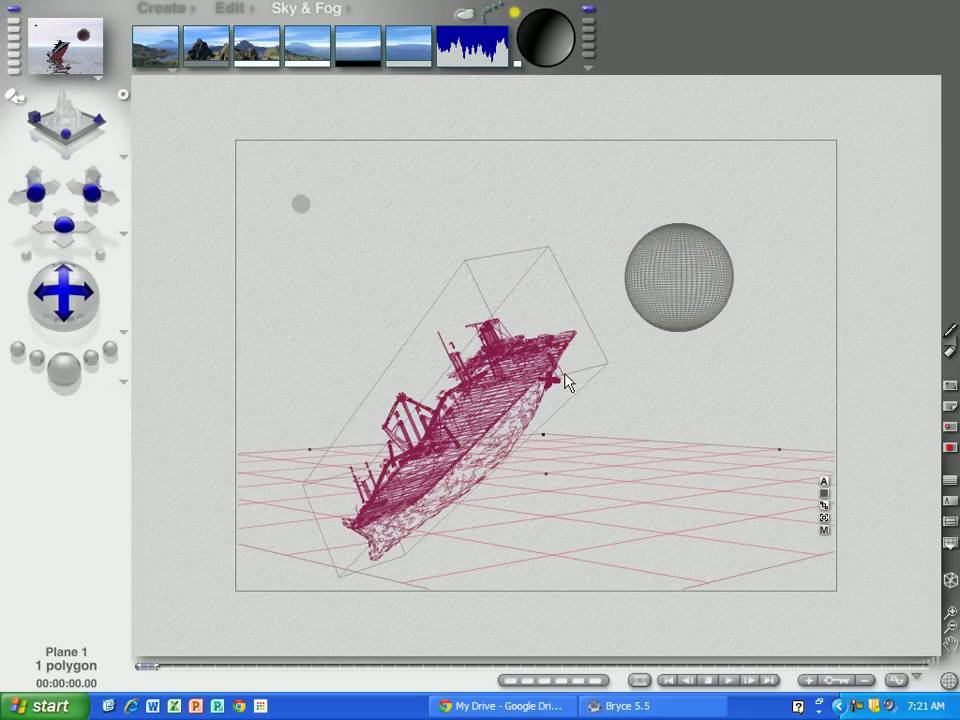
{"action": "key", "text": "Tab"}
{"action": "key", "text": "Tab"}
{"action": "key", "text": "Tab"}
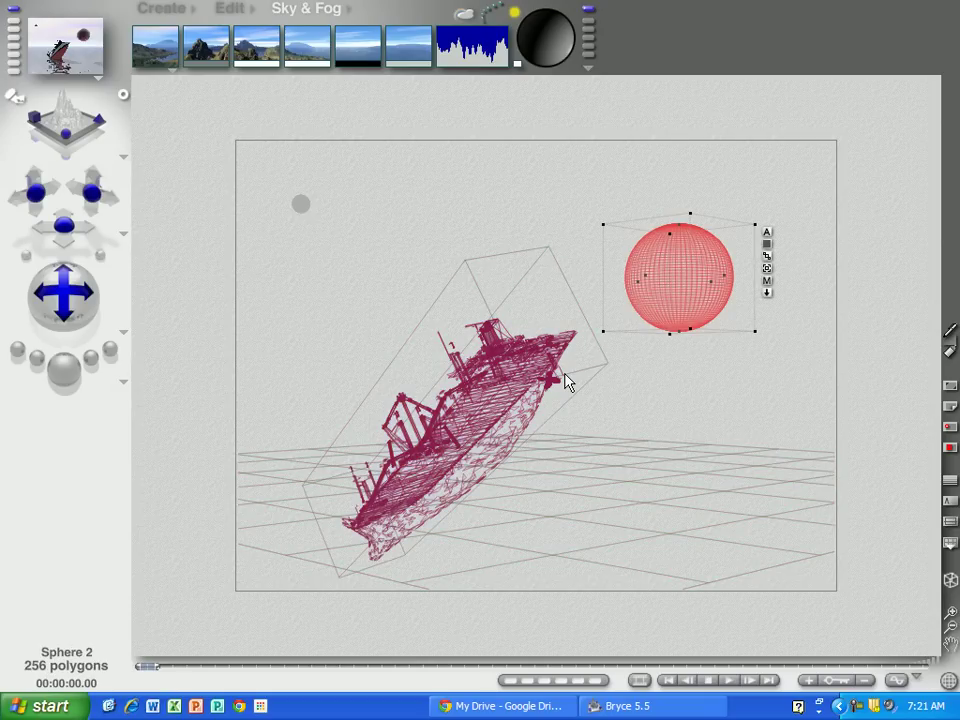
{"action": "key", "text": "Tab"}
{"action": "key", "text": "Tab"}
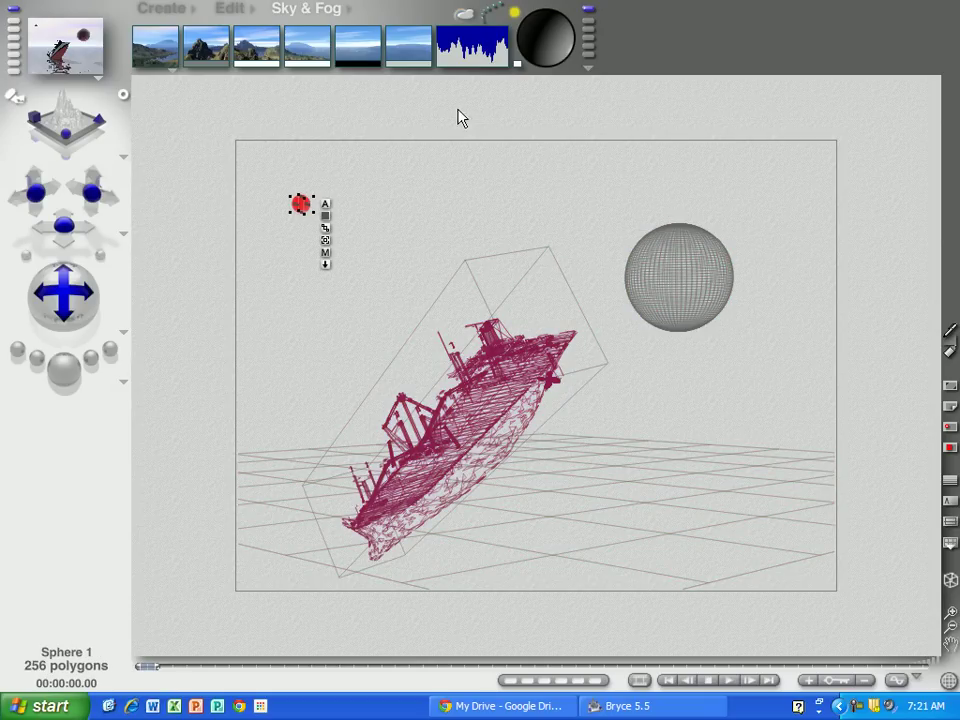
Step: Apply the orange Front Porch Fantasy preset from the Sky&Fog presets list
{"action": "left_click", "coordinate": [353, 15]}
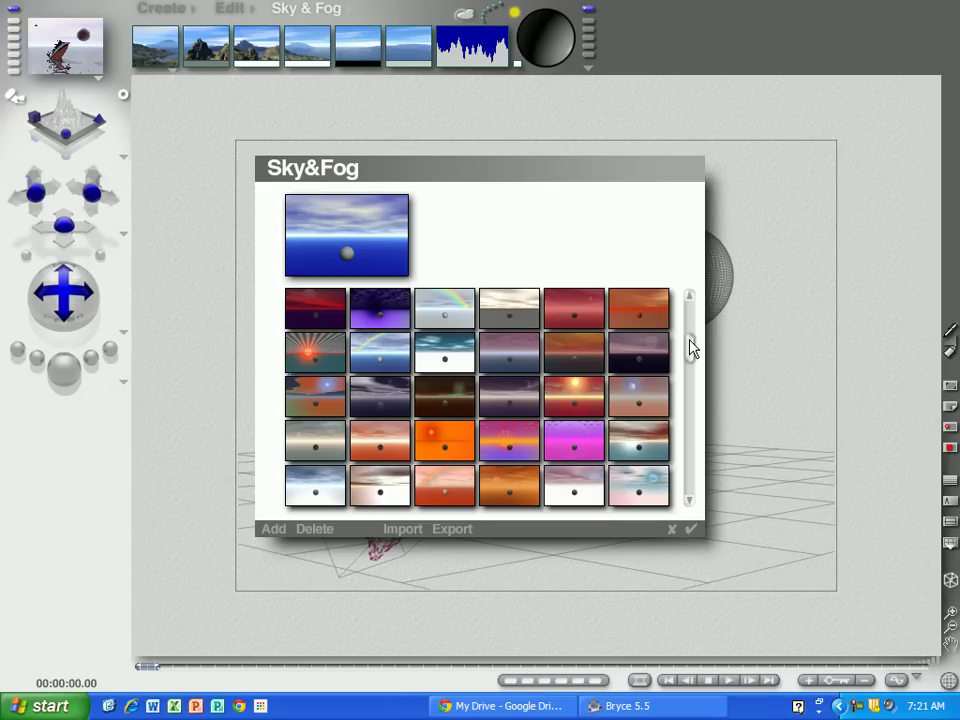
{"action": "left_click_drag", "start_coordinate": [691, 345], "coordinate": [690, 382]}
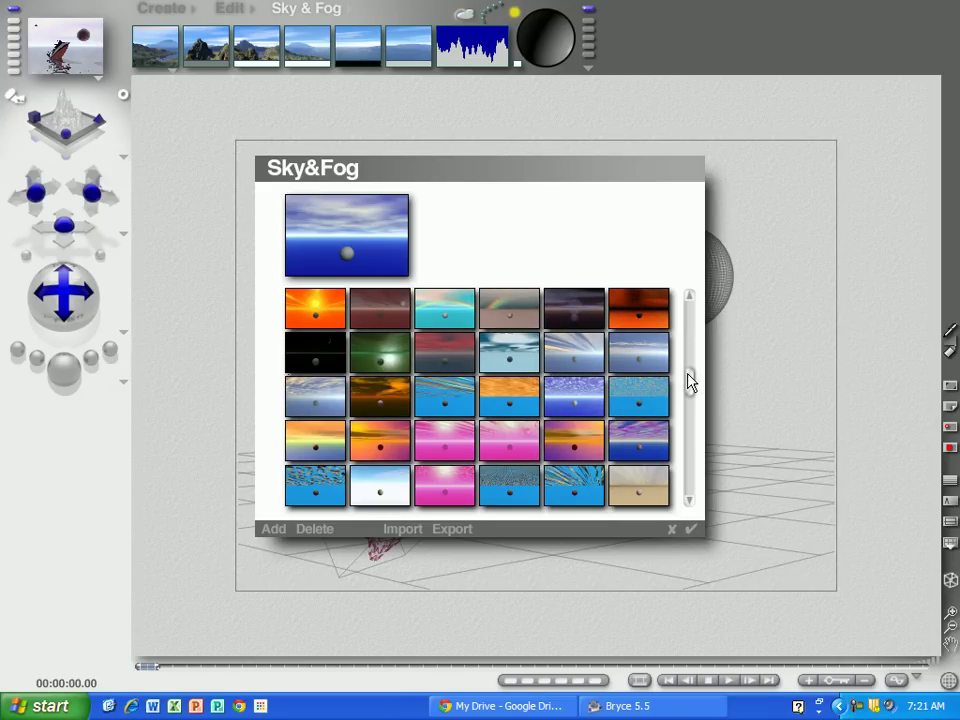
{"action": "left_click", "coordinate": [312, 449]}
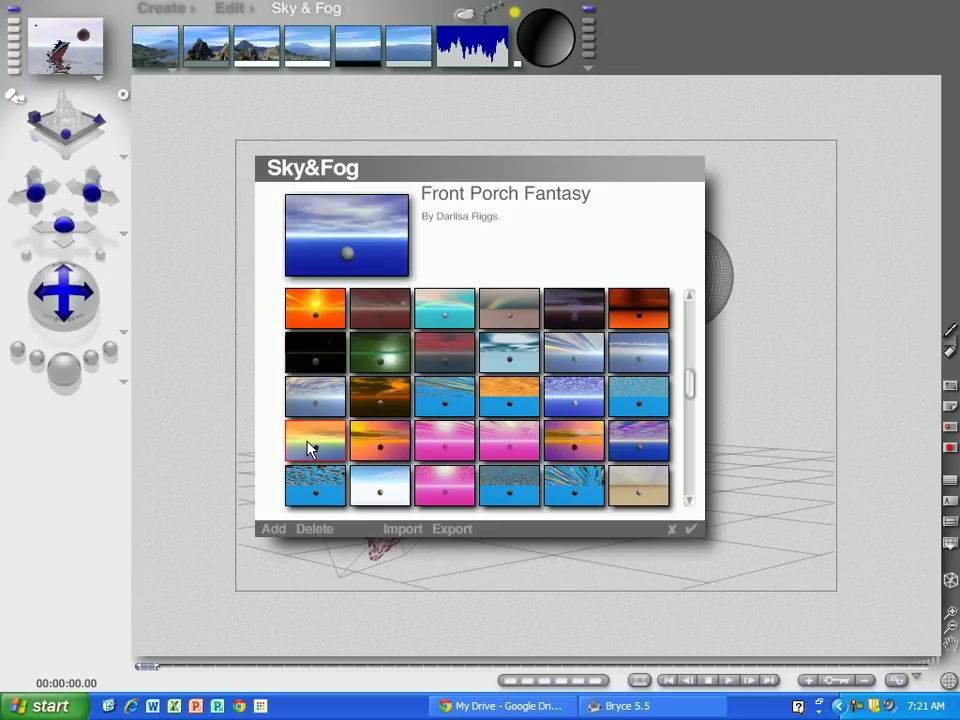
{"action": "left_click", "coordinate": [690, 532]}
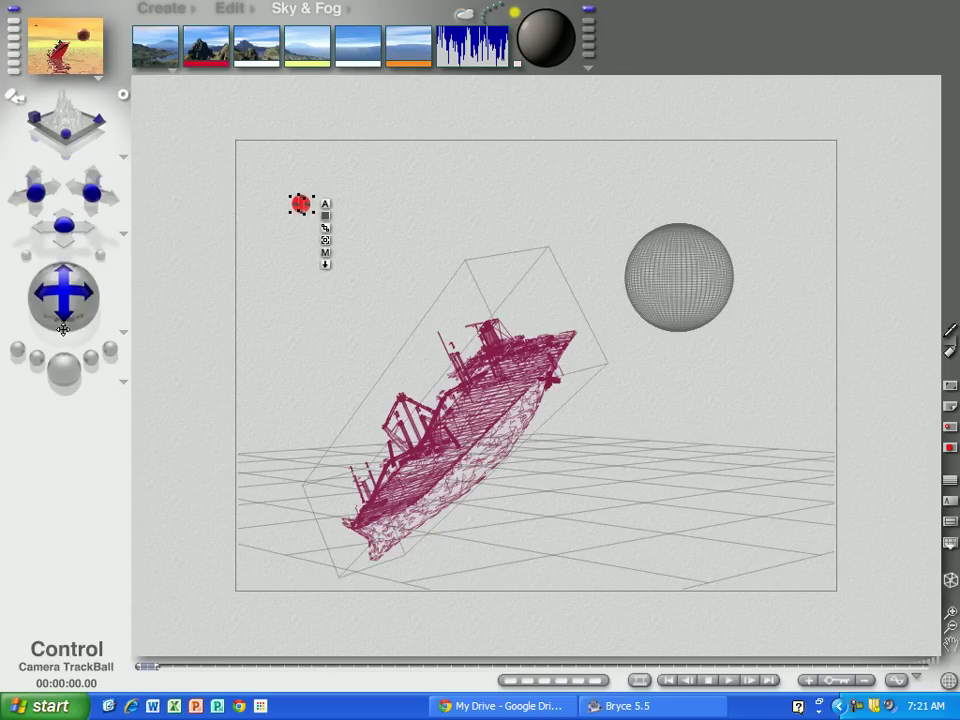
{"action": "left_click", "coordinate": [63, 372]}
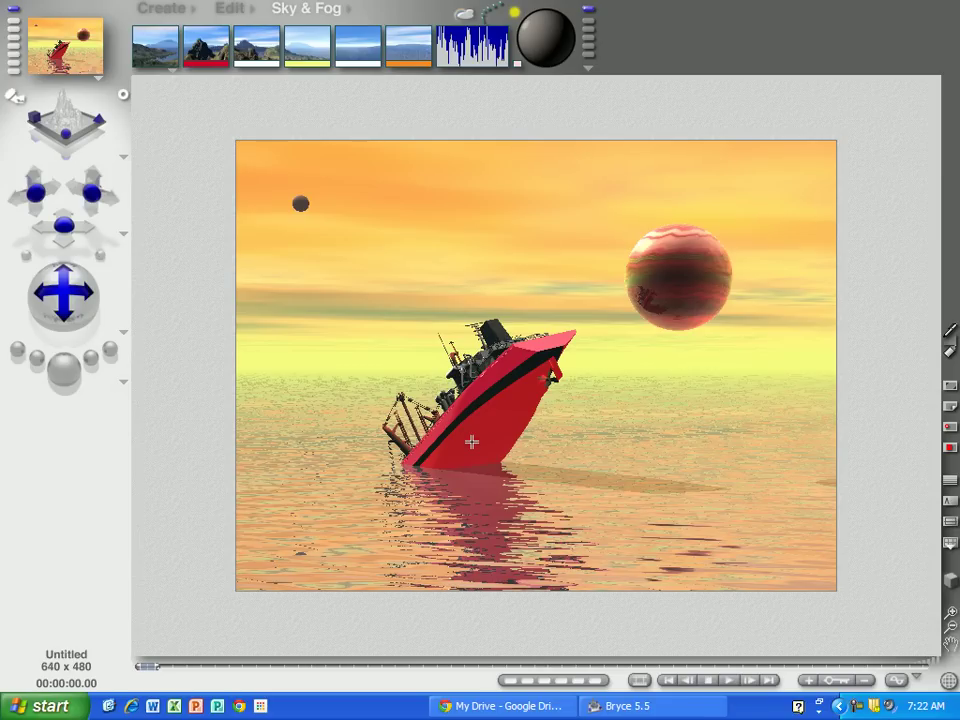
{"action": "left_click", "coordinate": [471, 441]}
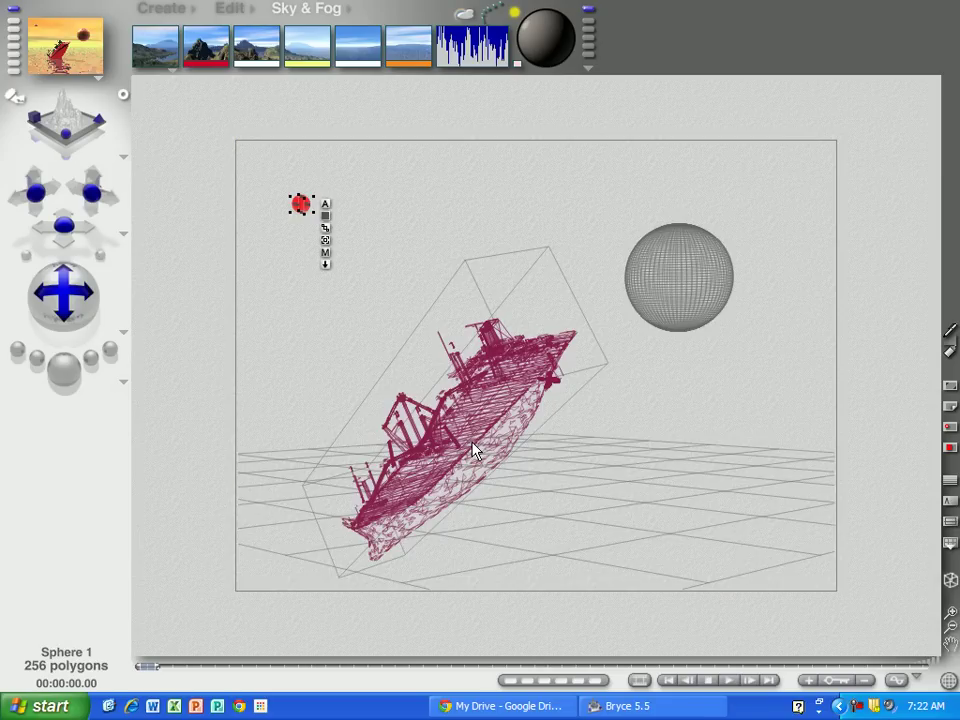